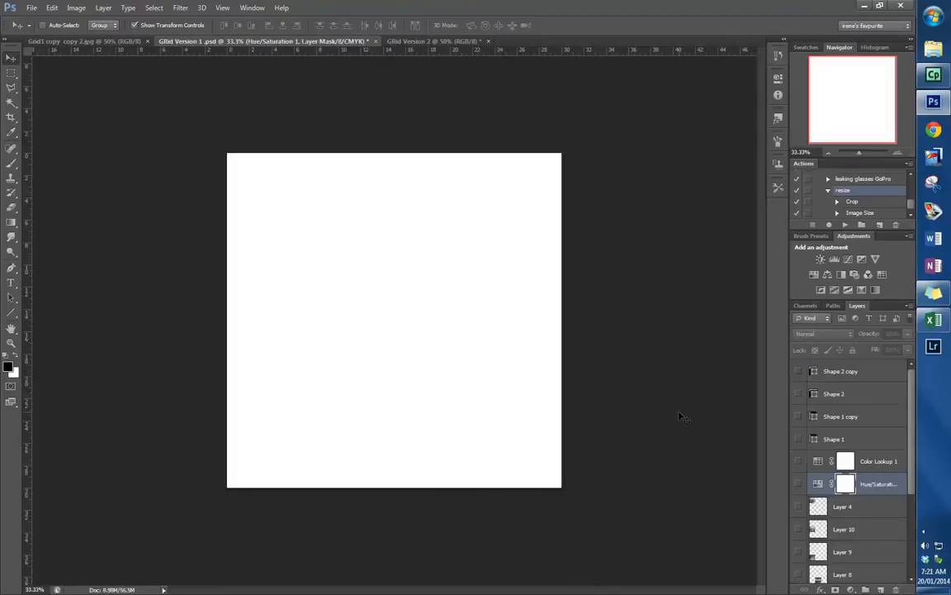
- Make the nine photo layers, from Layer 3 up to Layer 4, visible above the white background
{"action": "left_click_drag", "start_coordinate": [911, 453], "coordinate": [903, 572]}
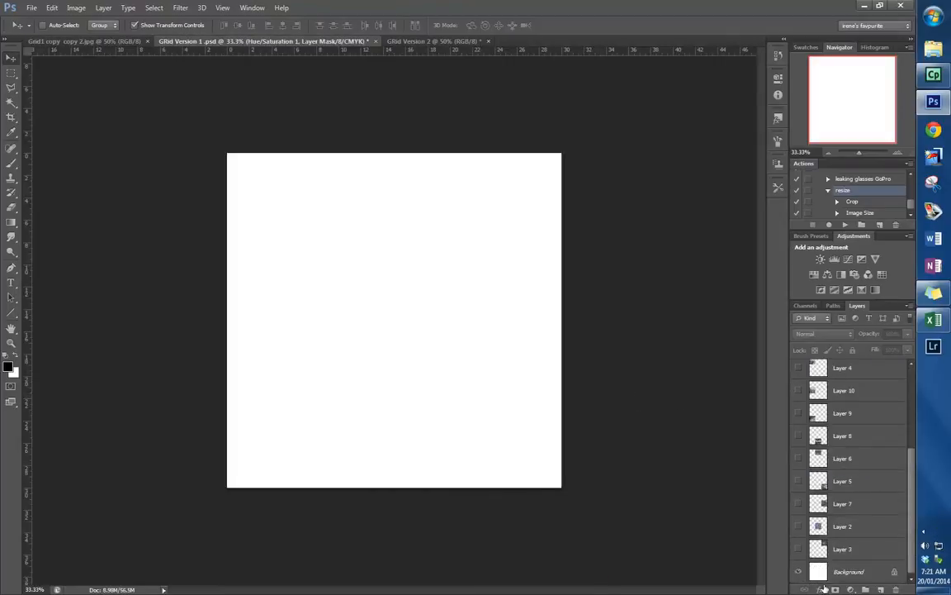
{"action": "left_click_drag", "start_coordinate": [798, 553], "coordinate": [796, 418]}
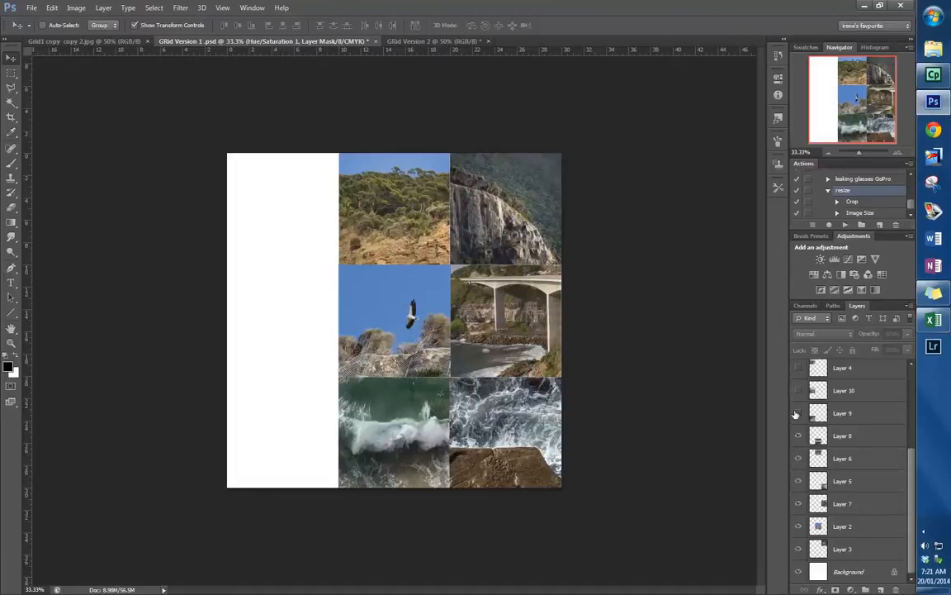
{"action": "scroll", "coordinate": [824, 509], "scroll_direction": "up", "scroll_amount": 3}
{"action": "left_click_drag", "start_coordinate": [800, 461], "coordinate": [797, 437]}
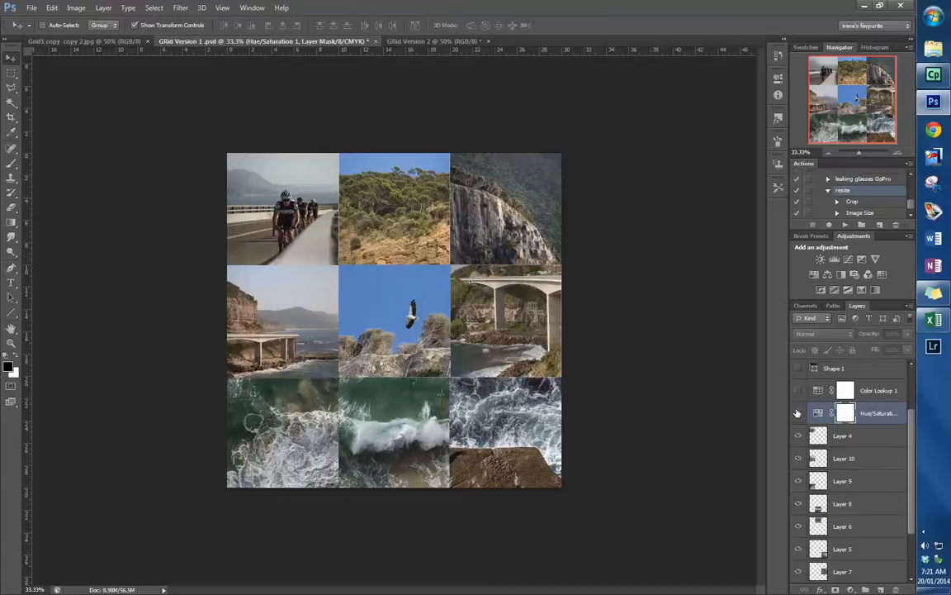
- Show the four black divider line layers: Shape 1, Shape 1 copy, Shape 2 and Shape 2 copy
{"action": "scroll", "coordinate": [798, 397], "scroll_direction": "up", "scroll_amount": 2}
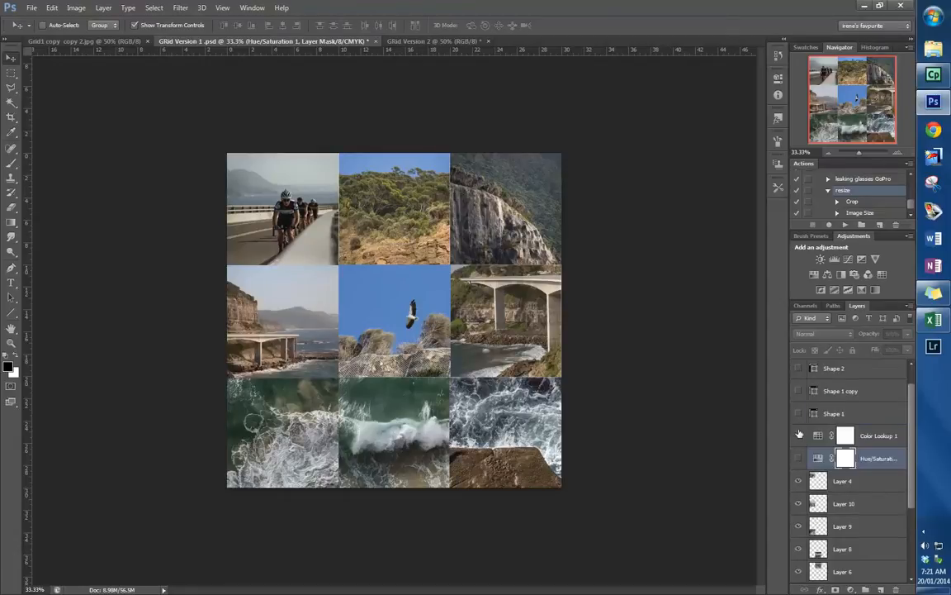
{"action": "left_click_drag", "start_coordinate": [794, 414], "coordinate": [799, 388]}
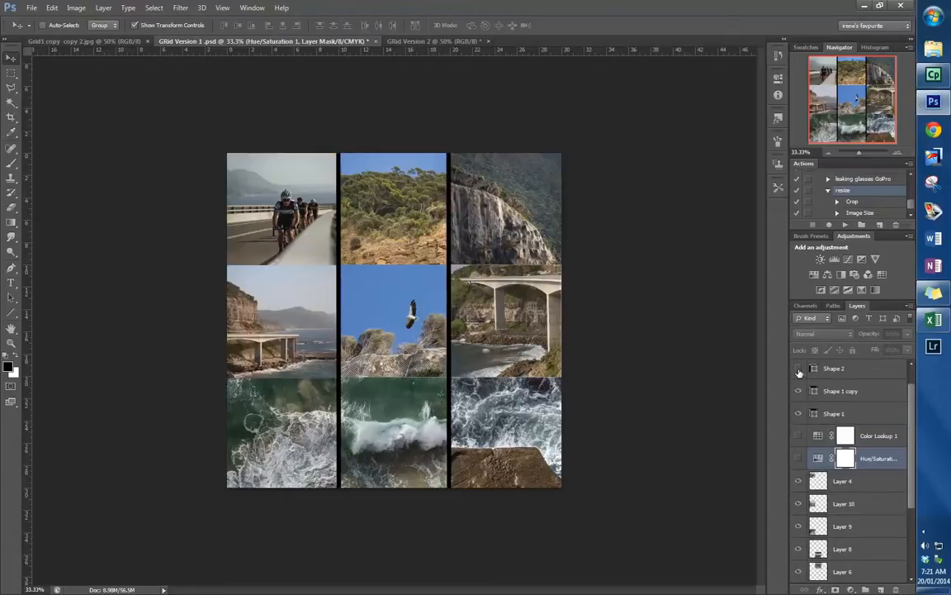
{"action": "scroll", "coordinate": [810, 395], "scroll_direction": "up", "scroll_amount": 1}
{"action": "left_click", "coordinate": [798, 371]}
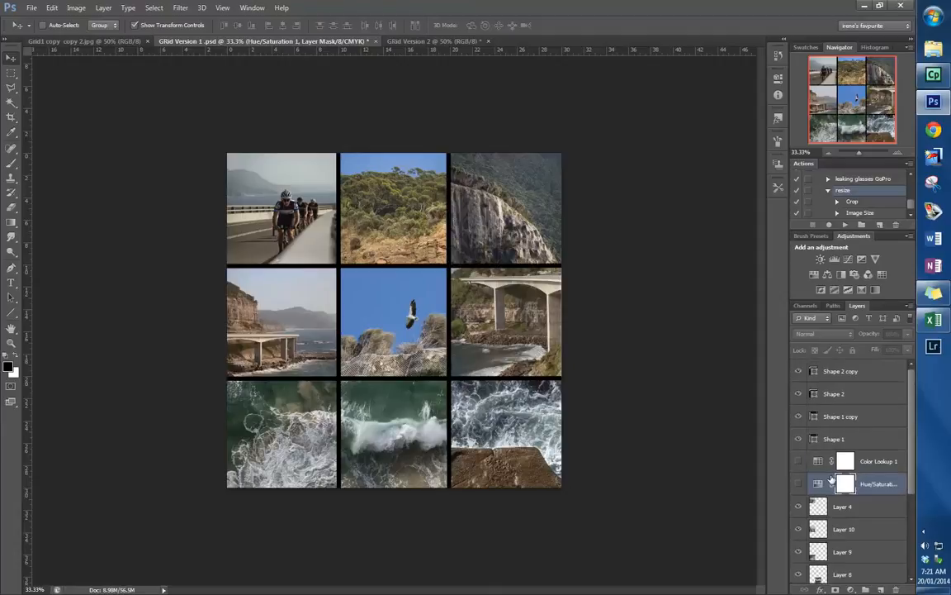
- Turn on the Hue/Saturation and Color Lookup 1 adjustment layers over the photo grid
{"action": "scroll", "coordinate": [828, 483], "scroll_direction": "down", "scroll_amount": 1}
{"action": "left_click", "coordinate": [798, 461]}
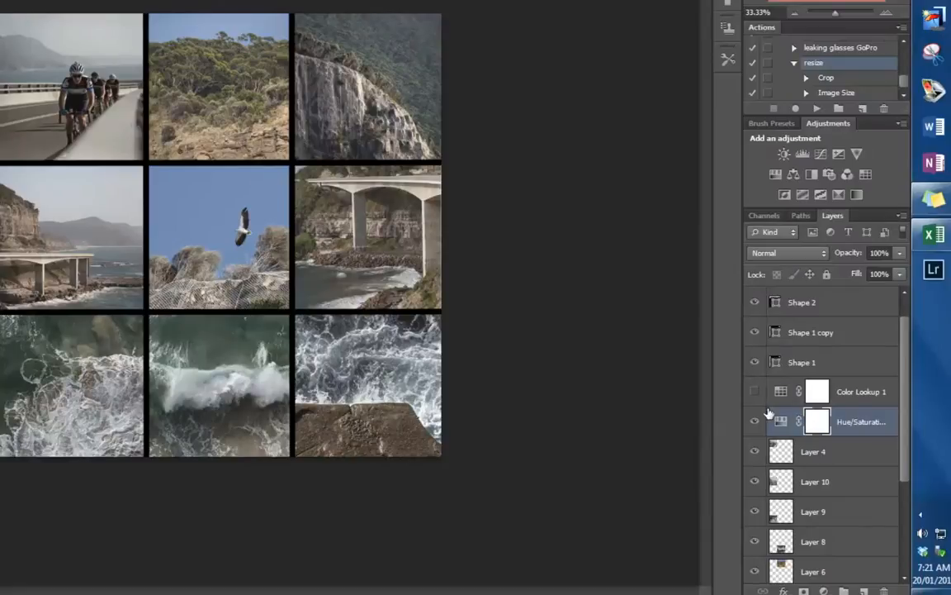
{"action": "left_click", "coordinate": [754, 393]}
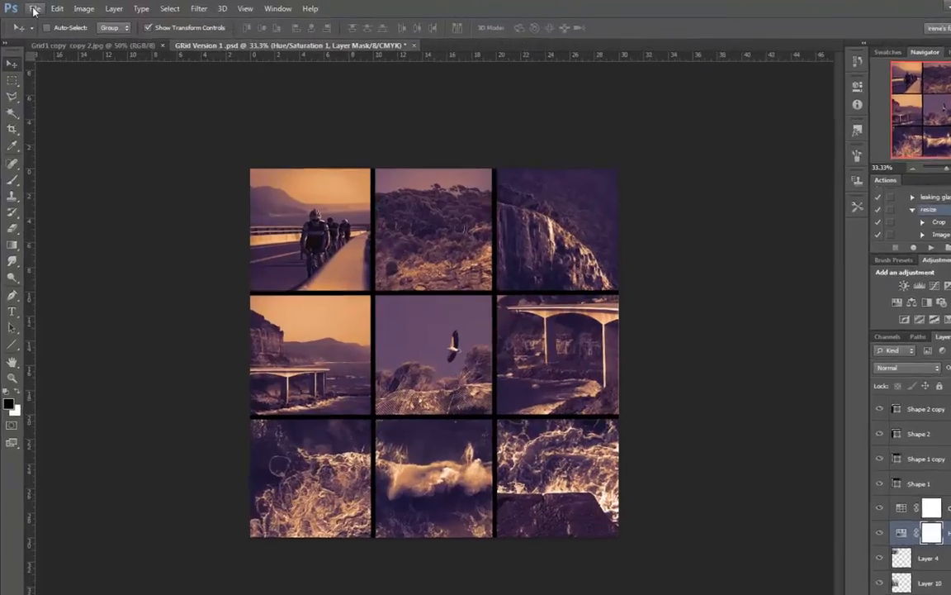
- Create a new 30.01 by 30.01 cm RGB document at 150 pixels/inch with a white background
{"action": "left_click", "coordinate": [31, 7]}
{"action": "left_click", "coordinate": [51, 28]}
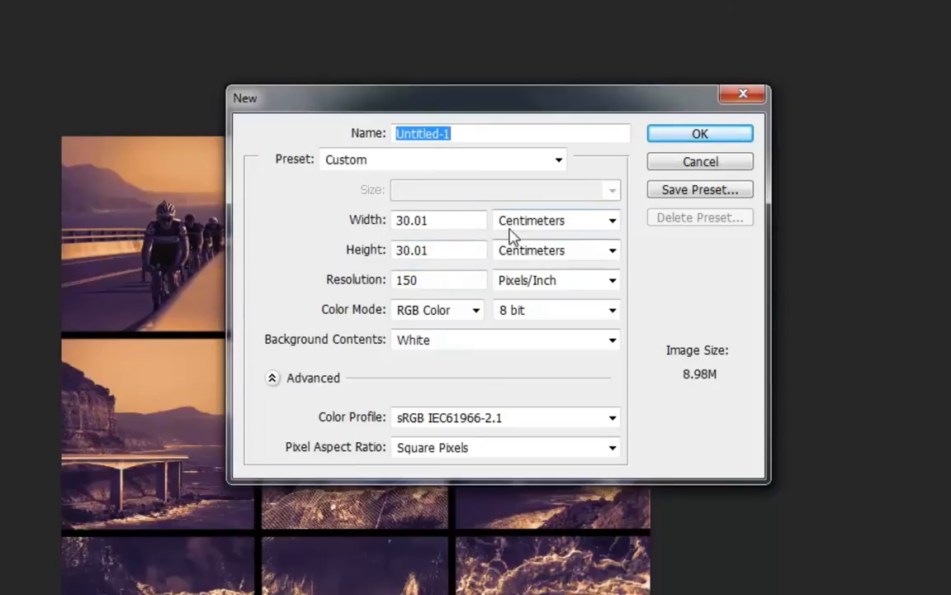
{"action": "left_click", "coordinate": [730, 139]}
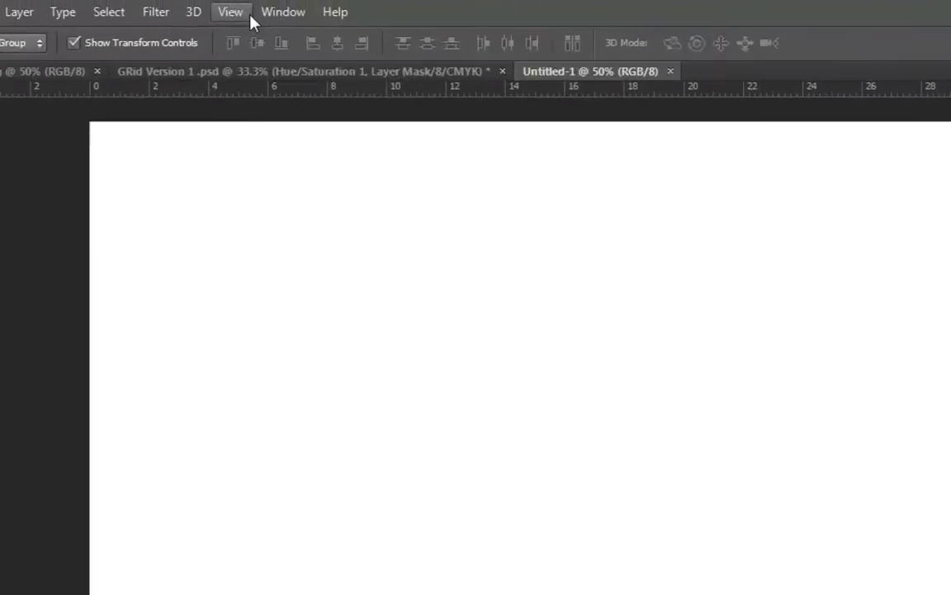
- Pull guides from the rulers to divide the canvas into thirds, horizontally and vertically at about 10 and 20 cm
{"action": "left_click", "coordinate": [232, 2]}
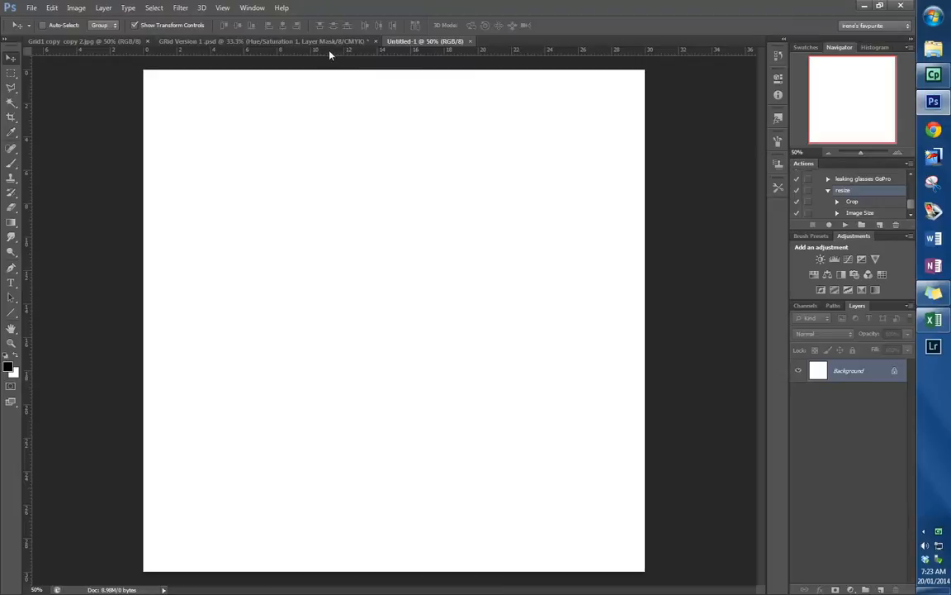
{"action": "left_click_drag", "start_coordinate": [330, 51], "coordinate": [313, 404]}
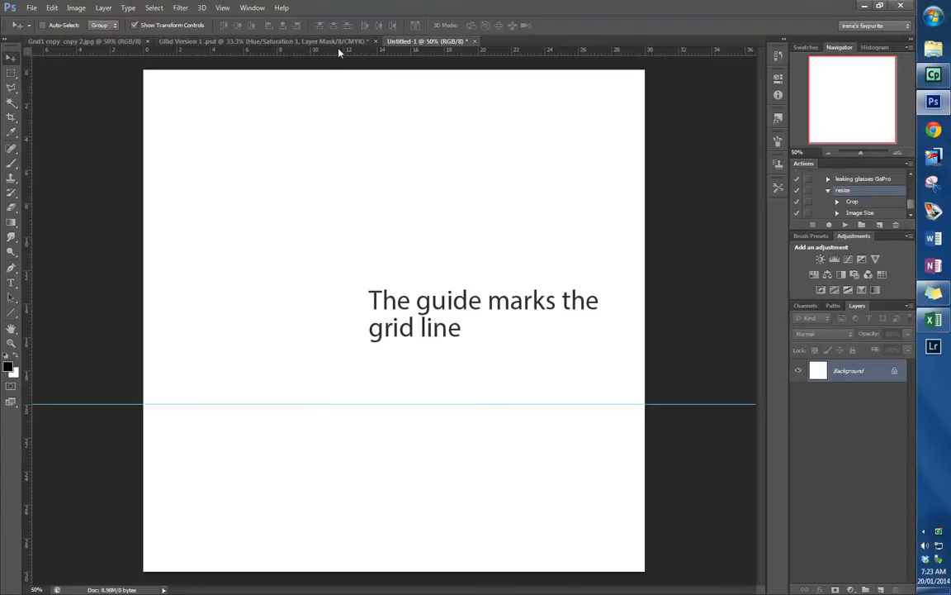
{"action": "left_click_drag", "start_coordinate": [336, 51], "coordinate": [334, 238]}
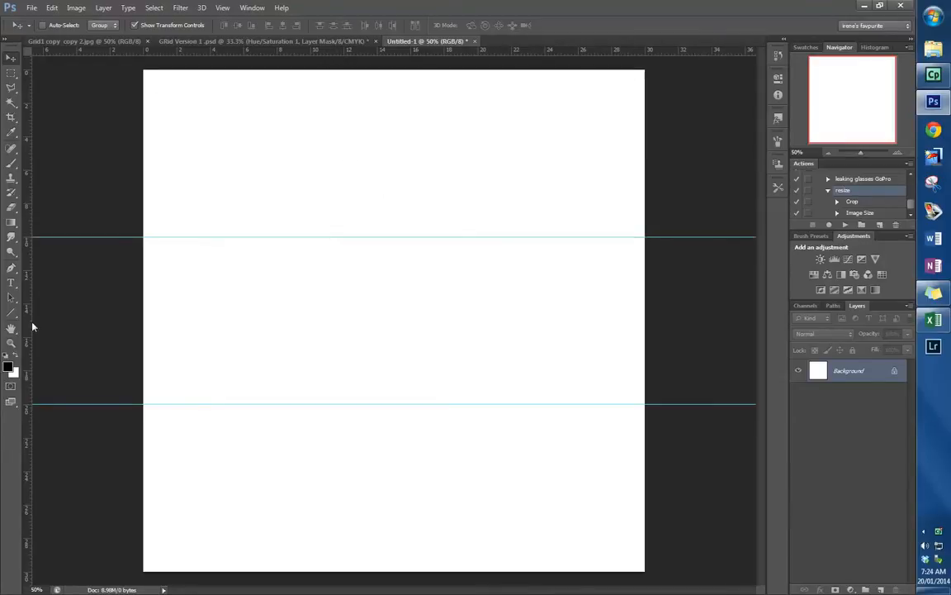
{"action": "left_click_drag", "start_coordinate": [27, 327], "coordinate": [311, 325]}
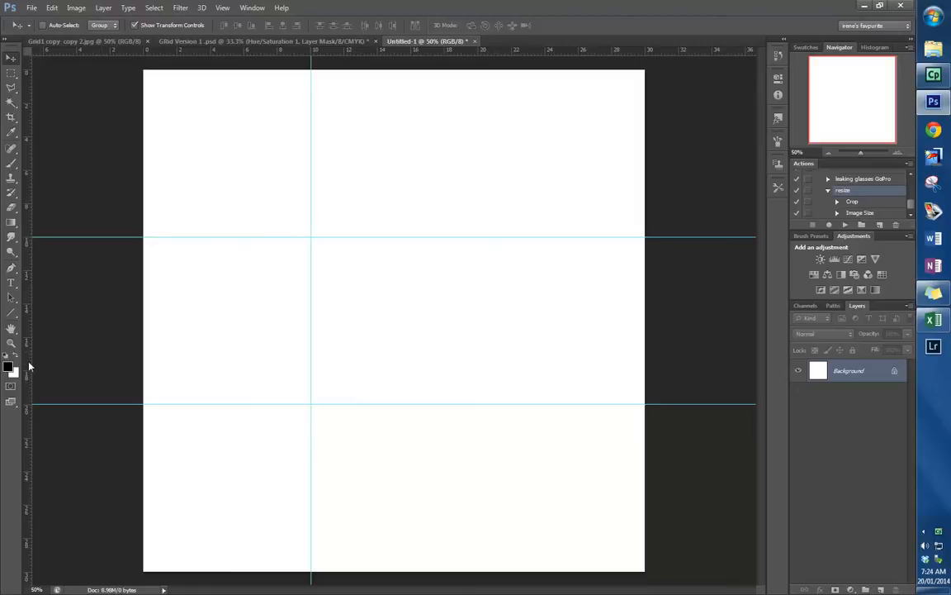
{"action": "left_click_drag", "start_coordinate": [27, 360], "coordinate": [477, 352]}
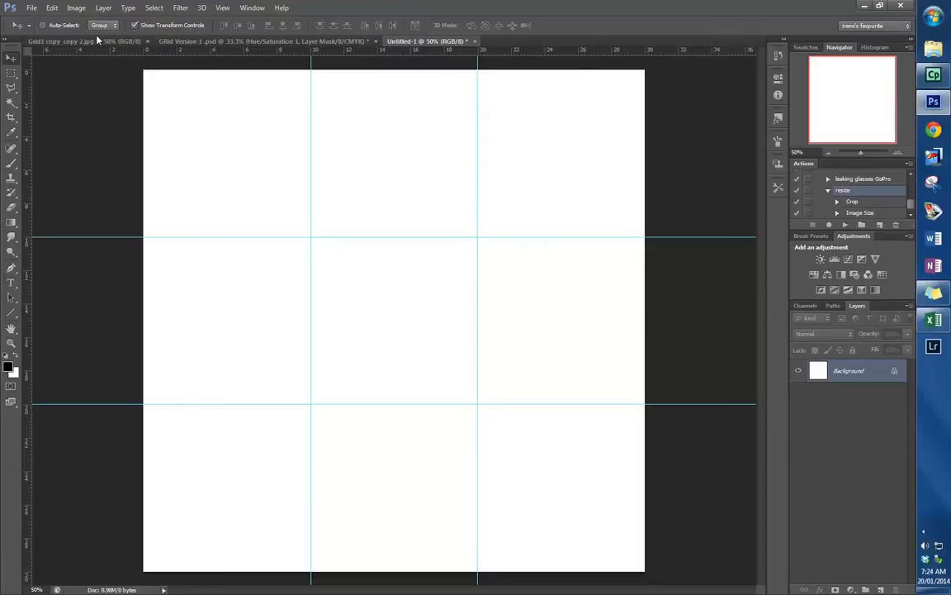
- Review the ruler unit choices in the Units & Rulers preferences and keep Centimeters
{"action": "left_click", "coordinate": [51, 7]}
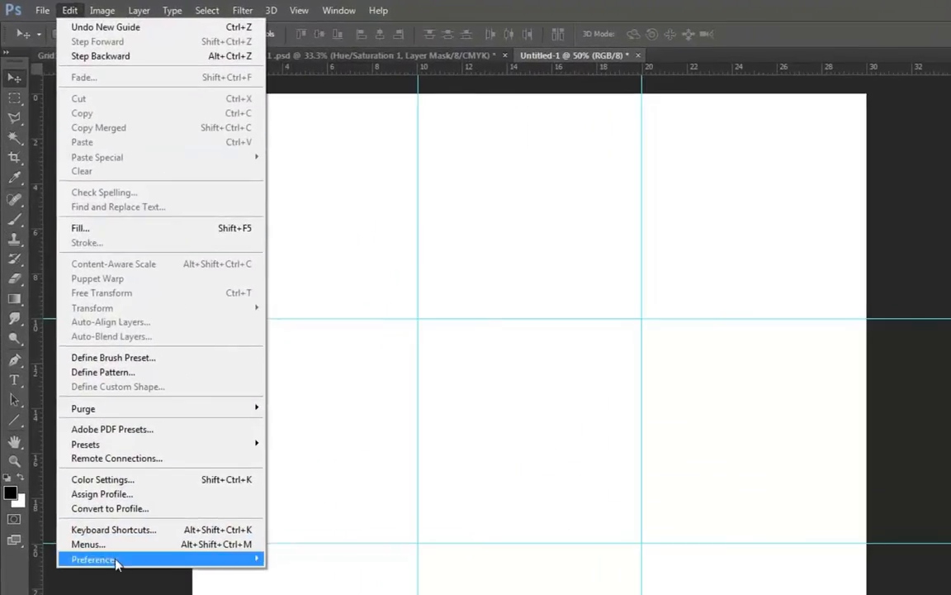
{"action": "mouse_move", "coordinate": [87, 417]}
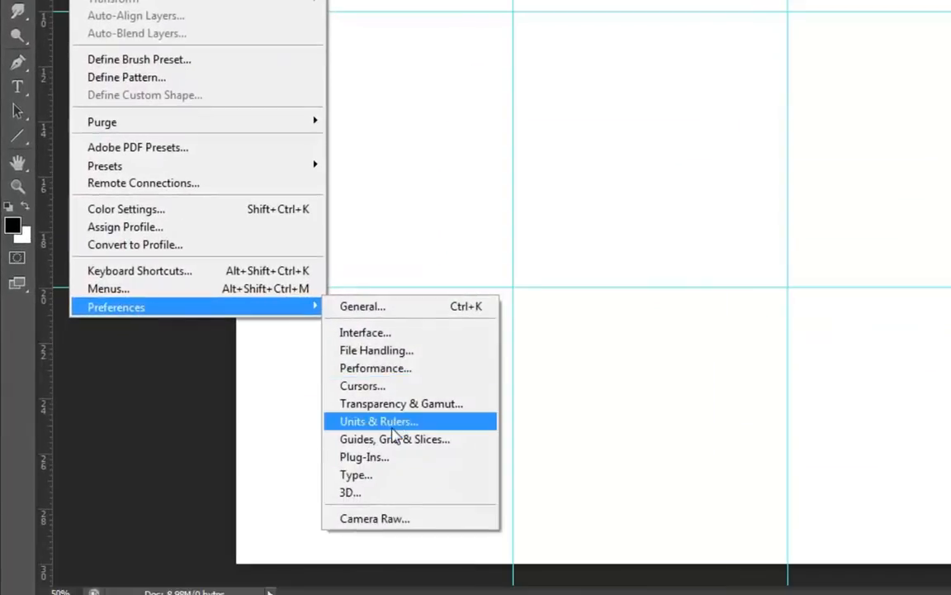
{"action": "left_click", "coordinate": [400, 443]}
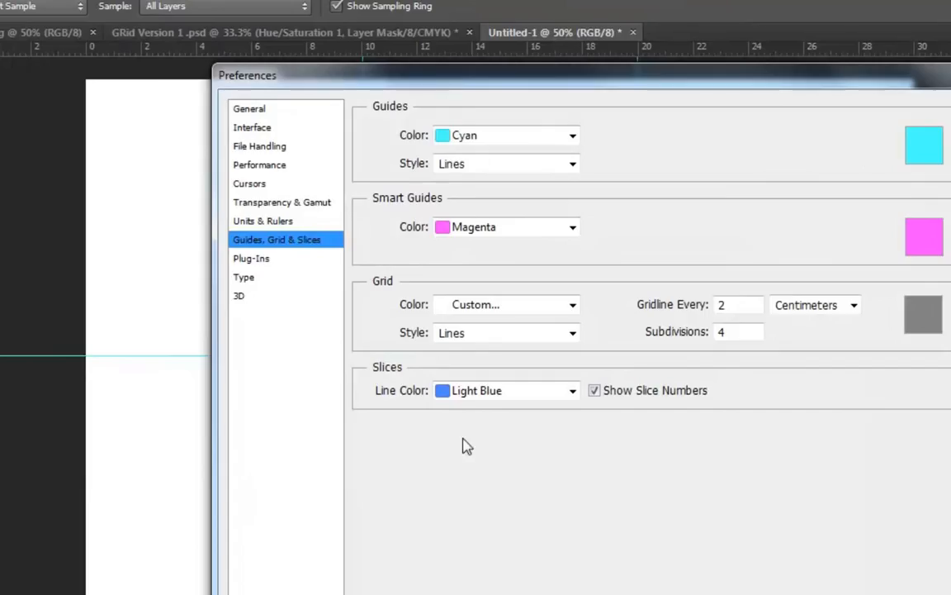
{"action": "left_click", "coordinate": [283, 223]}
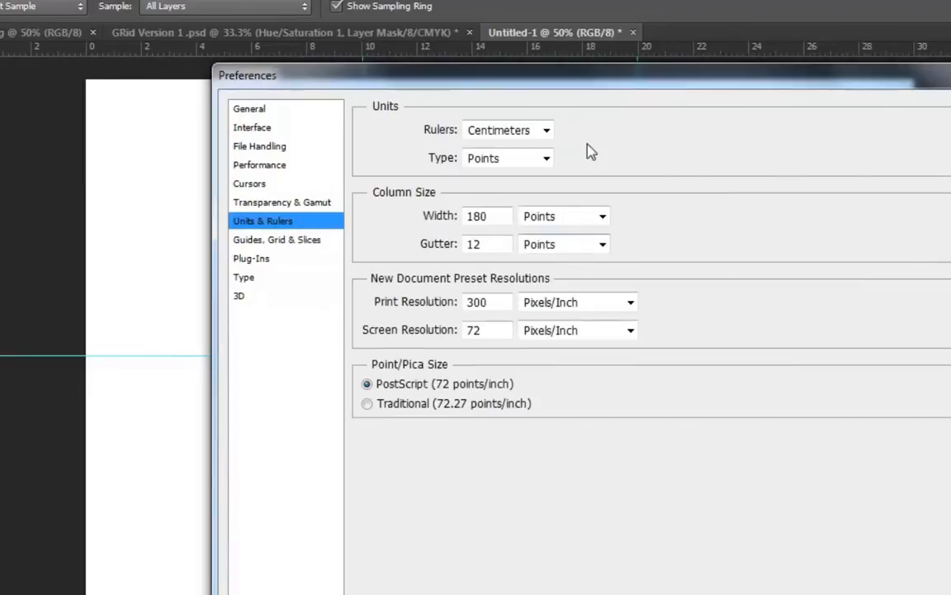
{"action": "left_click", "coordinate": [546, 131]}
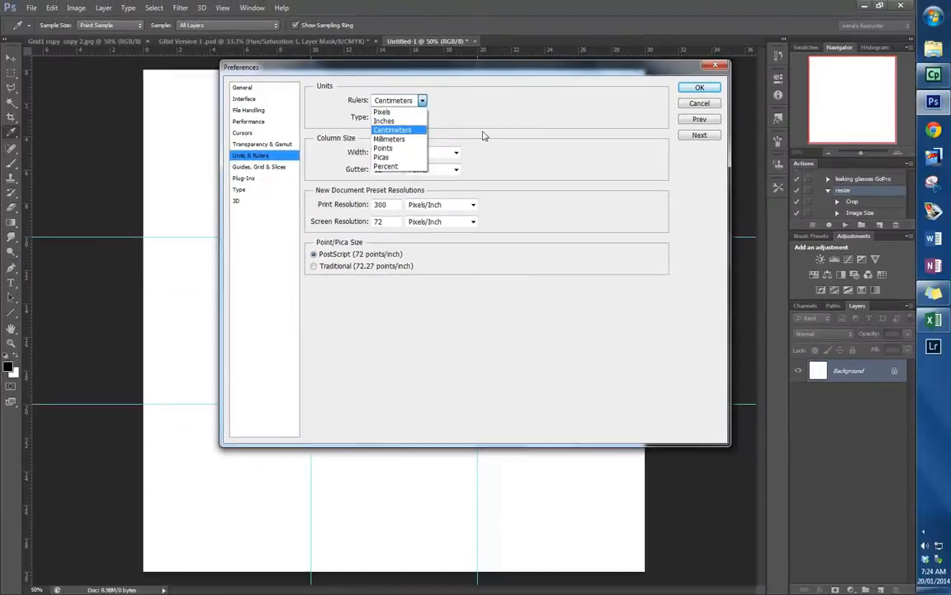
{"action": "left_click", "coordinate": [696, 137]}
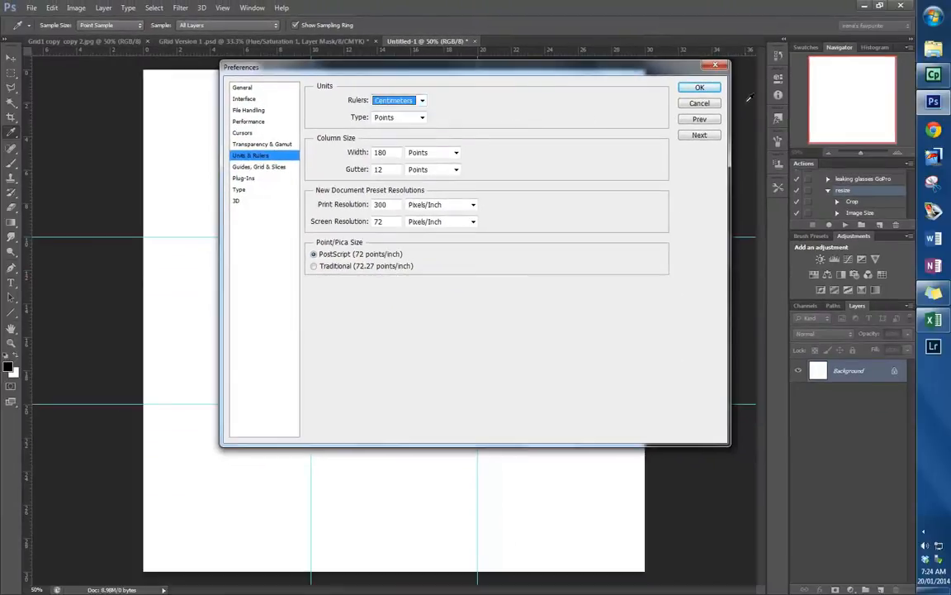
{"action": "left_click", "coordinate": [700, 88]}
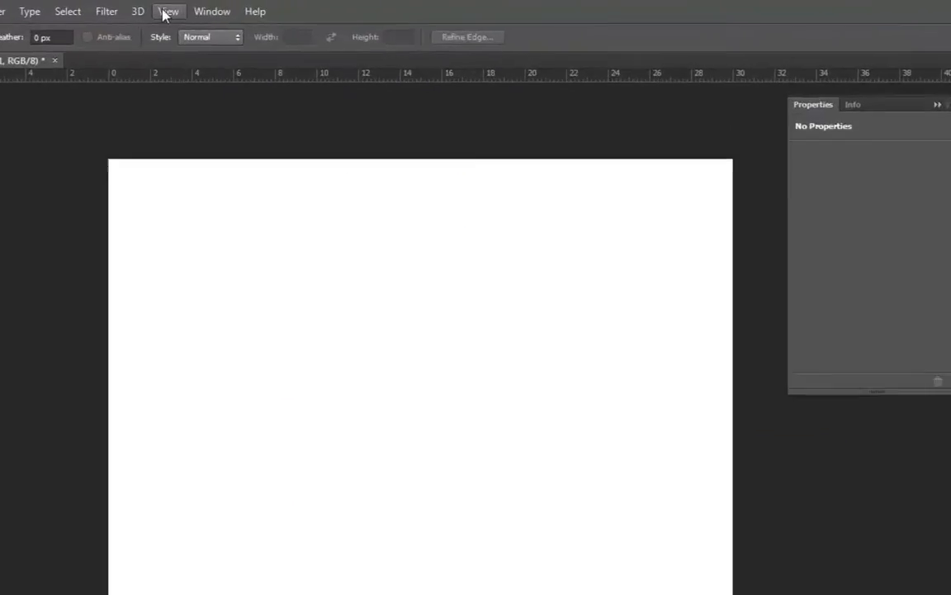
- Add a horizontal guide at exactly 10 cm using New Guide
{"action": "left_click", "coordinate": [223, 7]}
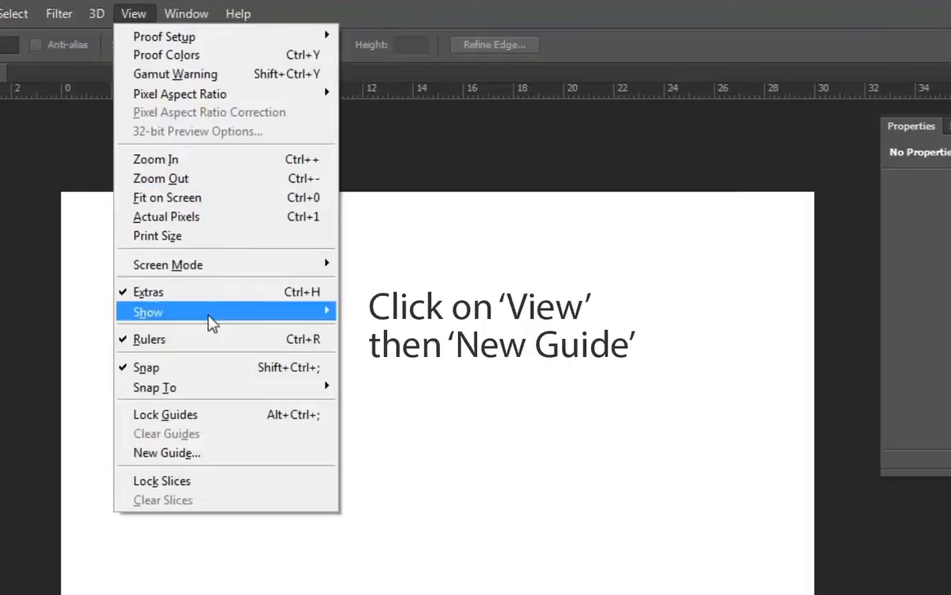
{"action": "left_click", "coordinate": [198, 455]}
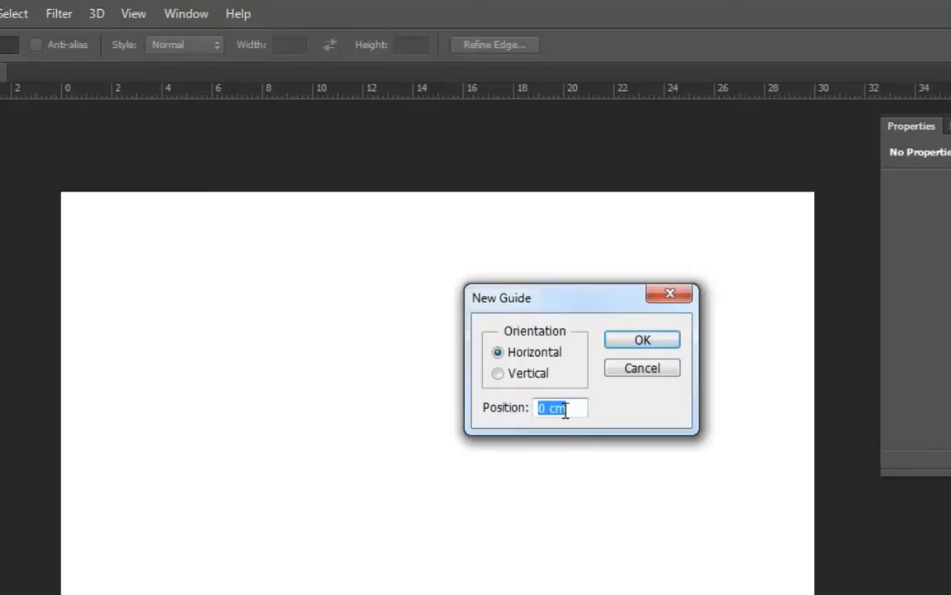
{"action": "left_click_drag", "start_coordinate": [548, 407], "coordinate": [535, 408]}
{"action": "type", "text": "10"}
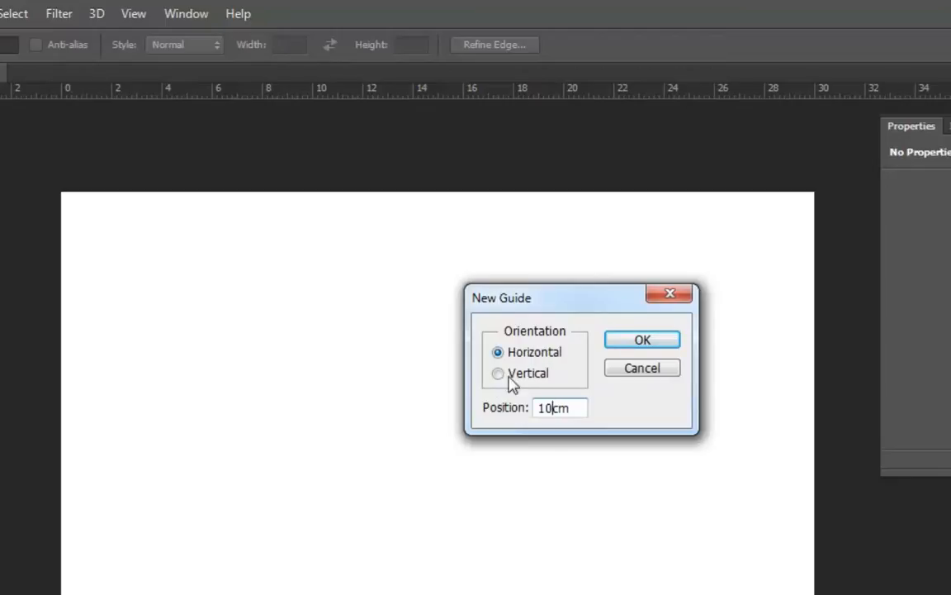
{"action": "left_click", "coordinate": [644, 343]}
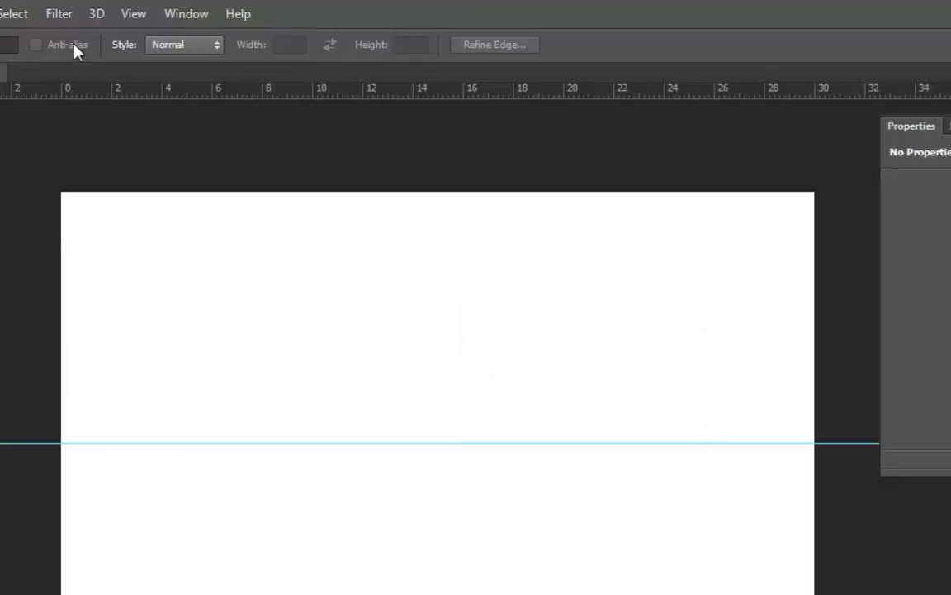
- Add a vertical guide at exactly 10 cm using New Guide
{"action": "left_click", "coordinate": [123, 16]}
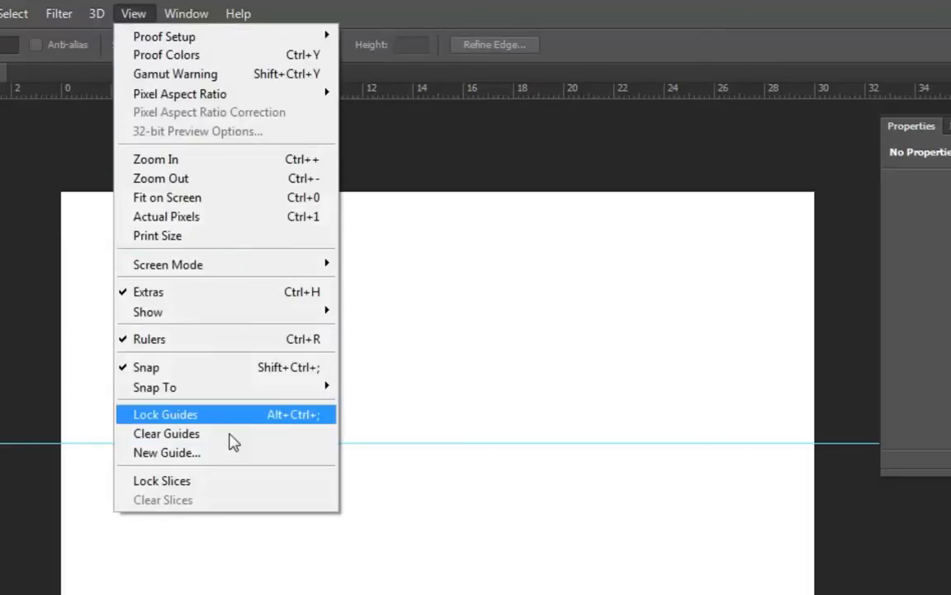
{"action": "left_click", "coordinate": [235, 453]}
{"action": "left_click", "coordinate": [500, 372]}
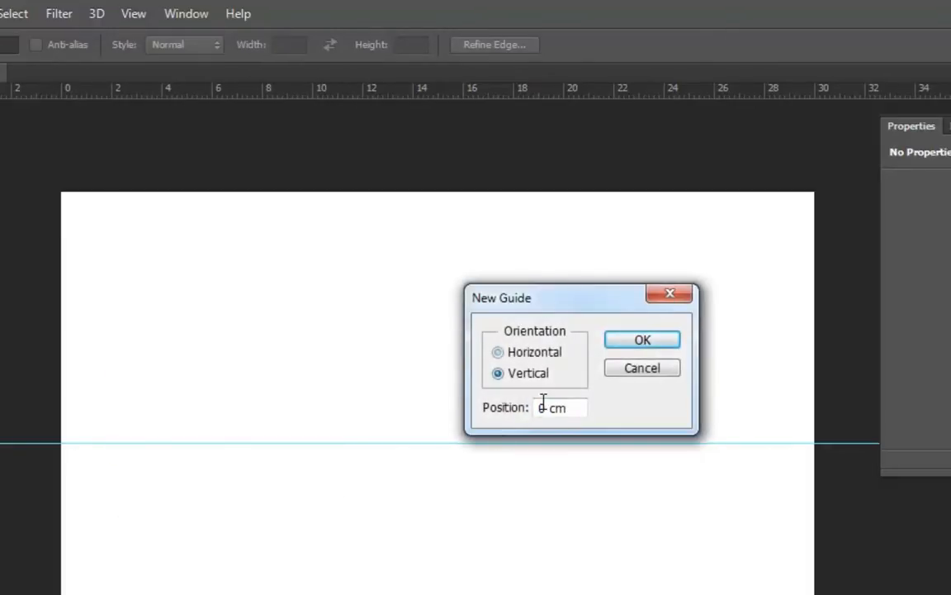
{"action": "left_click", "coordinate": [535, 408]}
{"action": "type", "text": "1"}
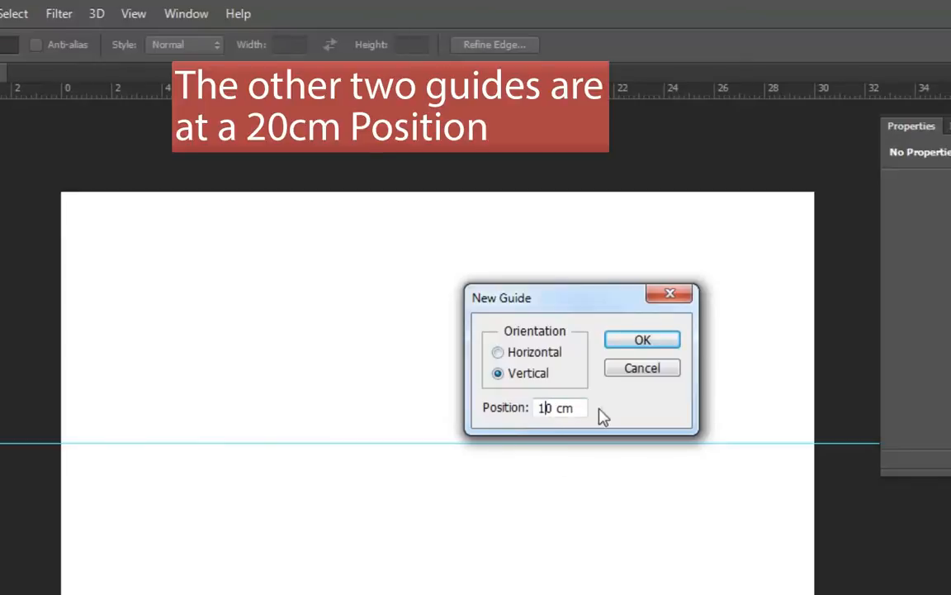
{"action": "left_click", "coordinate": [644, 347]}
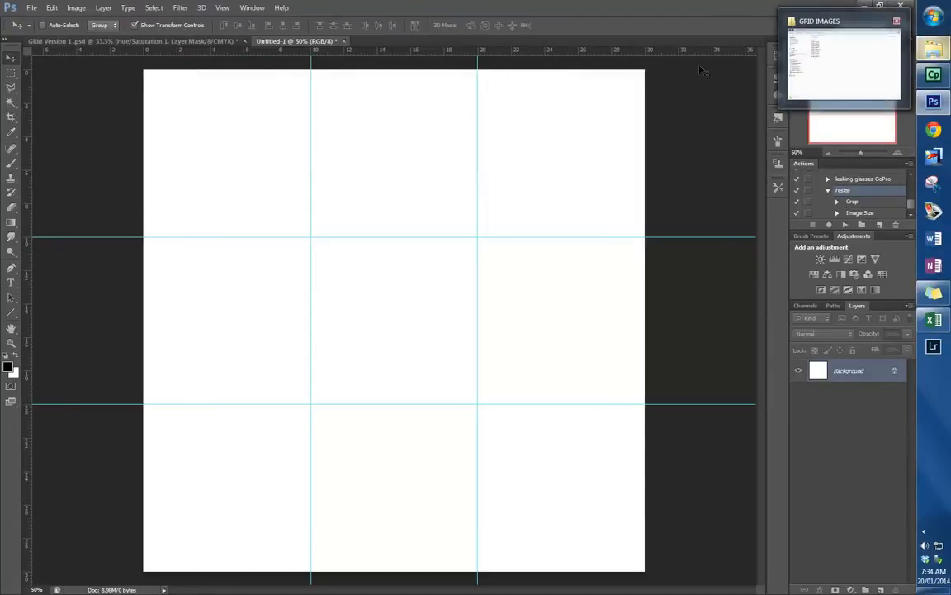
- Start opening files and browse up one level to the GRID IMAGES folder with the original photos
{"action": "left_click", "coordinate": [31, 7]}
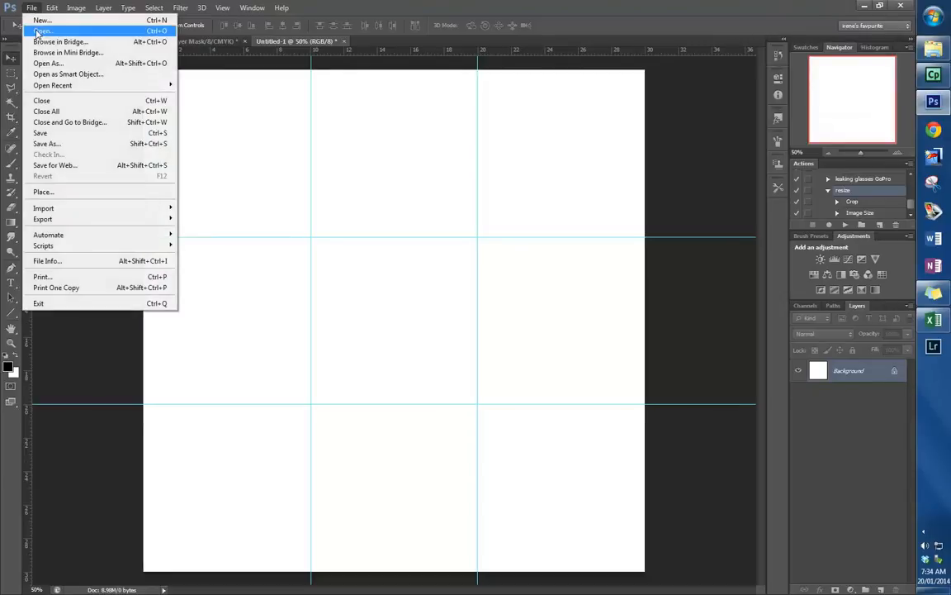
{"action": "left_click", "coordinate": [42, 29]}
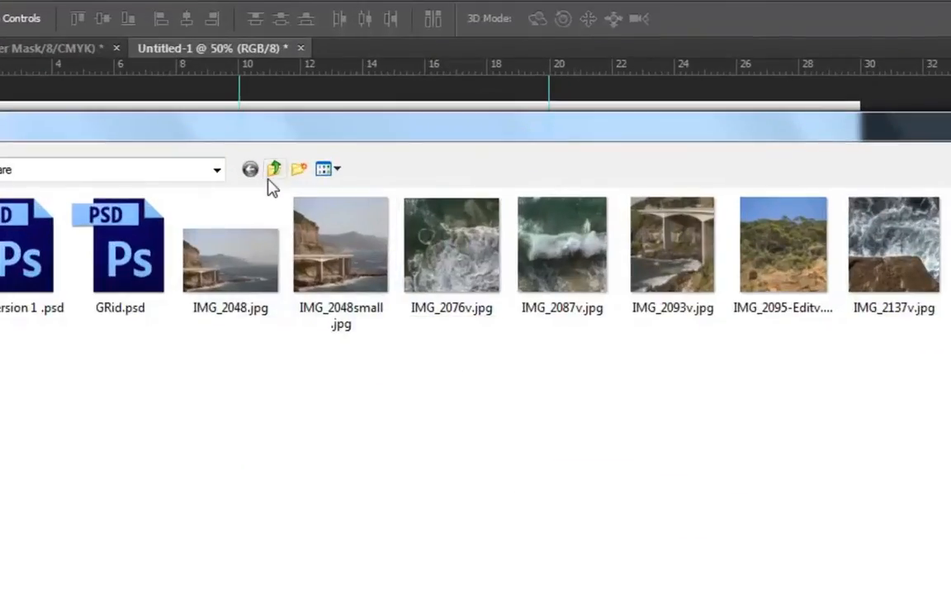
{"action": "left_click", "coordinate": [274, 172]}
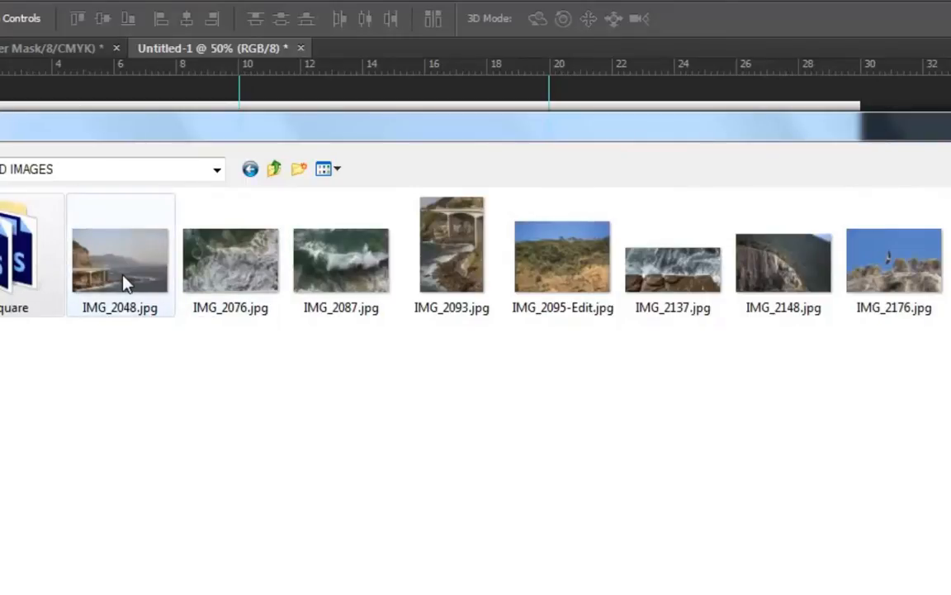
{"action": "left_click", "coordinate": [131, 276]}
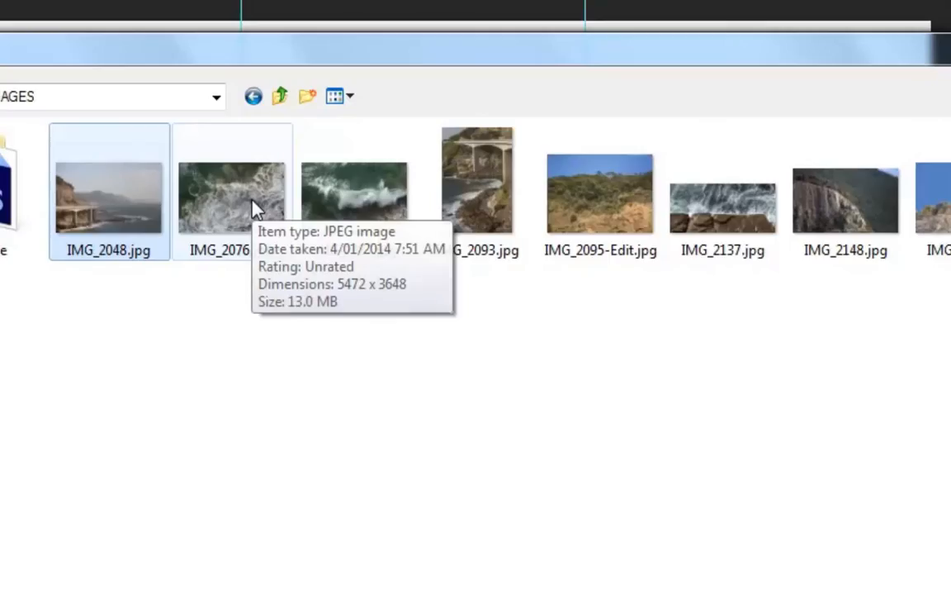
{"action": "mouse_move", "coordinate": [508, 204]}
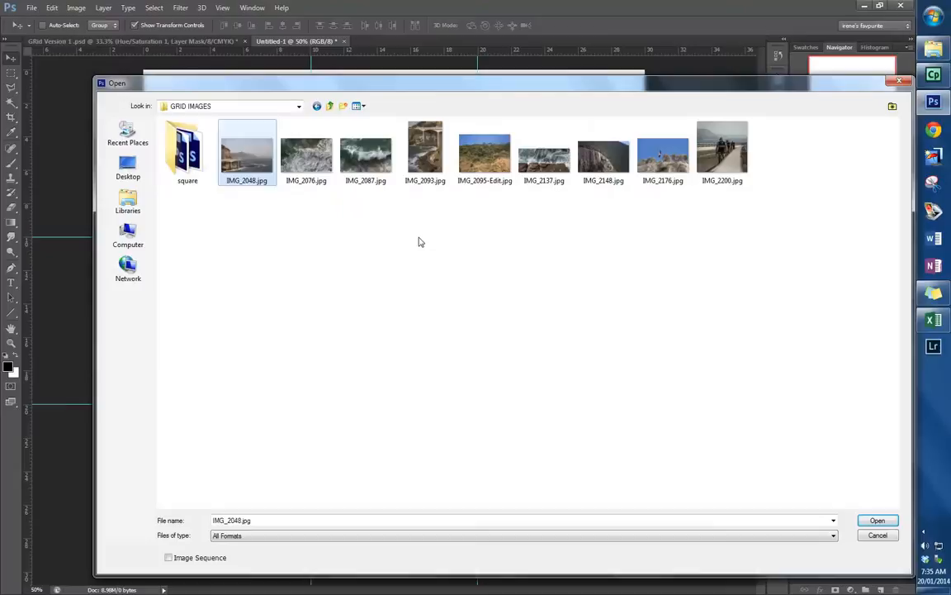
- Create a new folder named Grid size inside the GRID IMAGES folder
{"action": "right_click", "coordinate": [462, 371]}
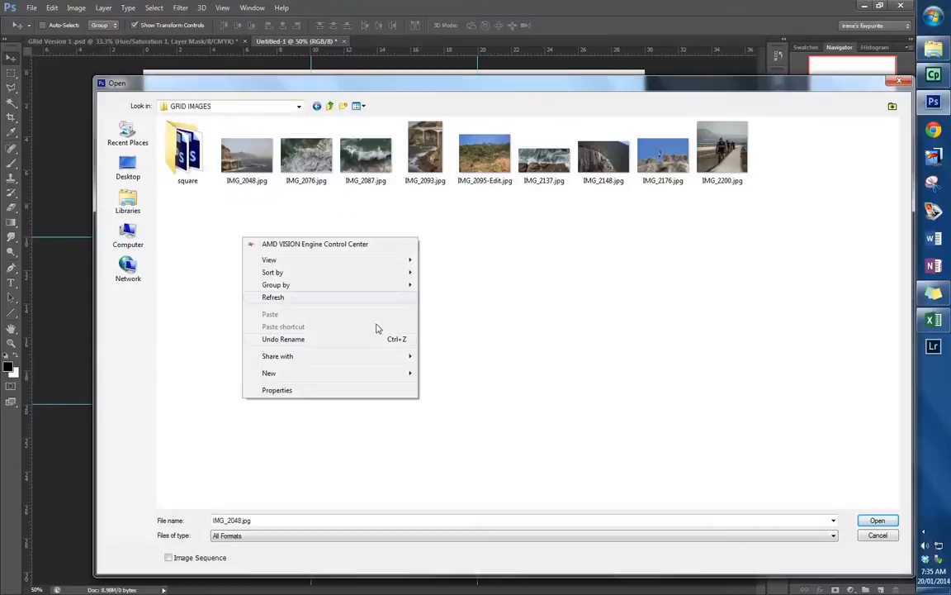
{"action": "mouse_move", "coordinate": [354, 373]}
{"action": "left_click", "coordinate": [190, 376]}
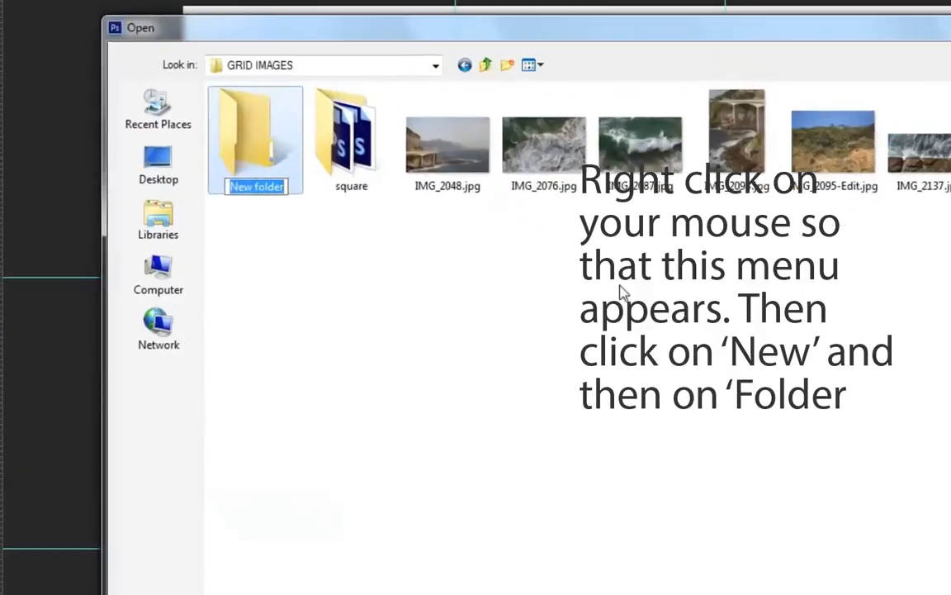
{"action": "type", "text": "Grid size"}
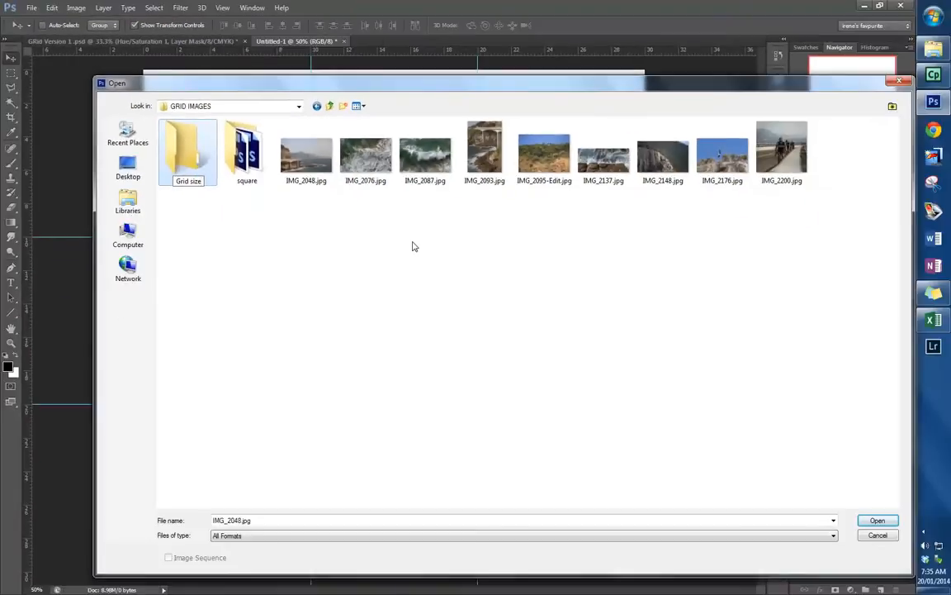
{"action": "left_click", "coordinate": [421, 239]}
- Copy all nine JPG photos from GRID IMAGES into the Grid size folder
{"action": "left_click_drag", "start_coordinate": [837, 220], "coordinate": [208, 171]}
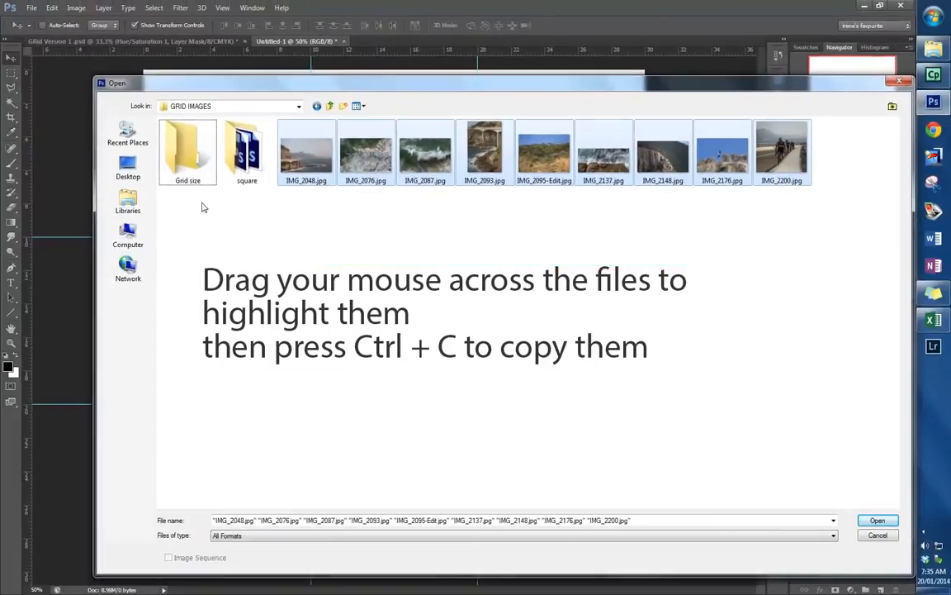
{"action": "left_click", "coordinate": [90, 198]}
{"action": "double_click", "coordinate": [196, 168]}
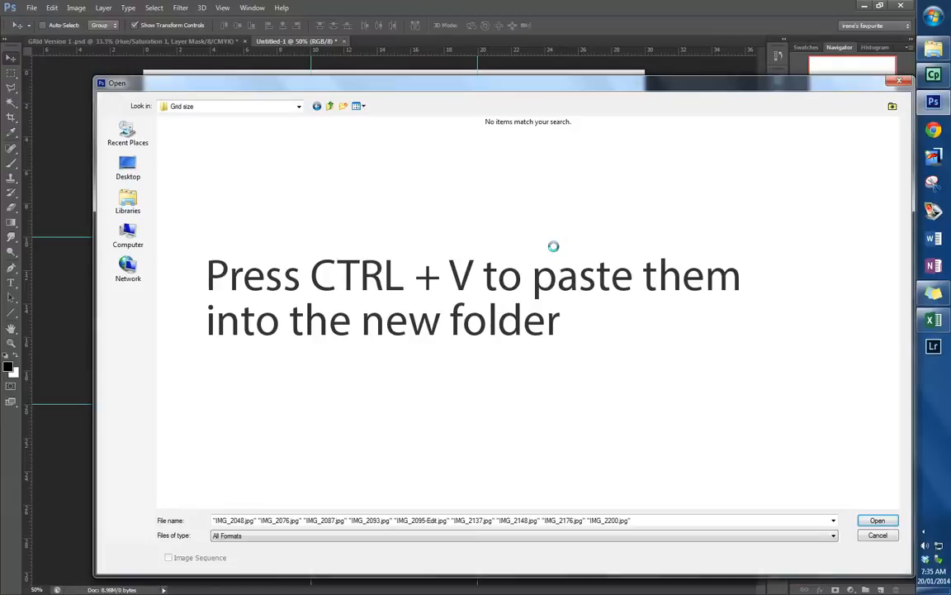
{"action": "key", "text": "ctrl+v"}
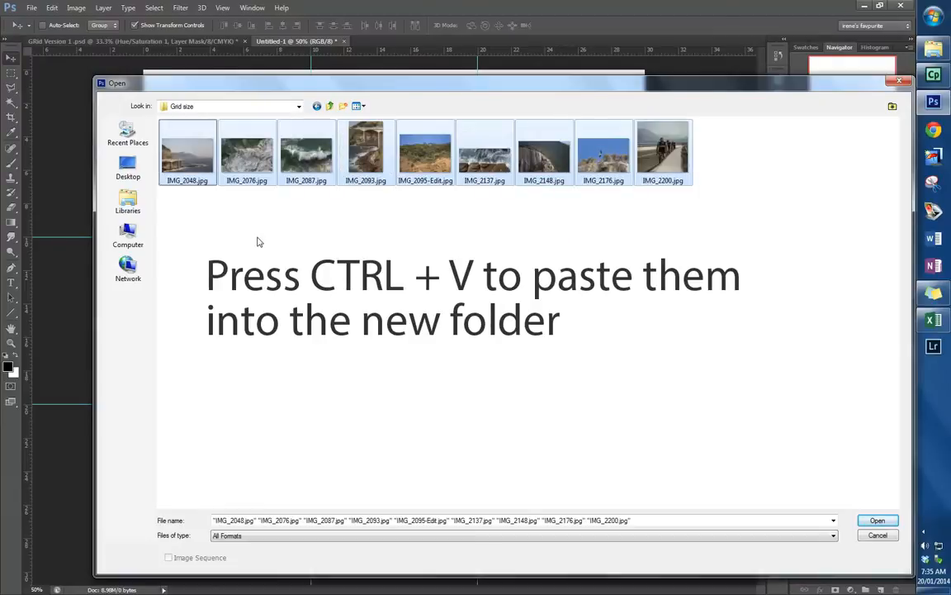
- Open the file name of IMG_2048.jpg in the Grid size folder for editing
{"action": "left_click", "coordinate": [183, 169]}
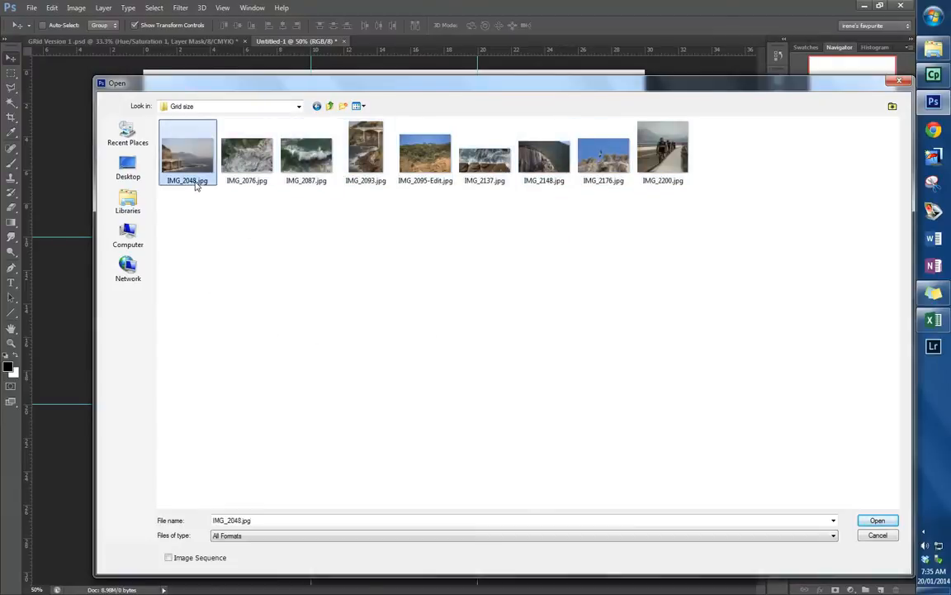
{"action": "left_click", "coordinate": [196, 184]}
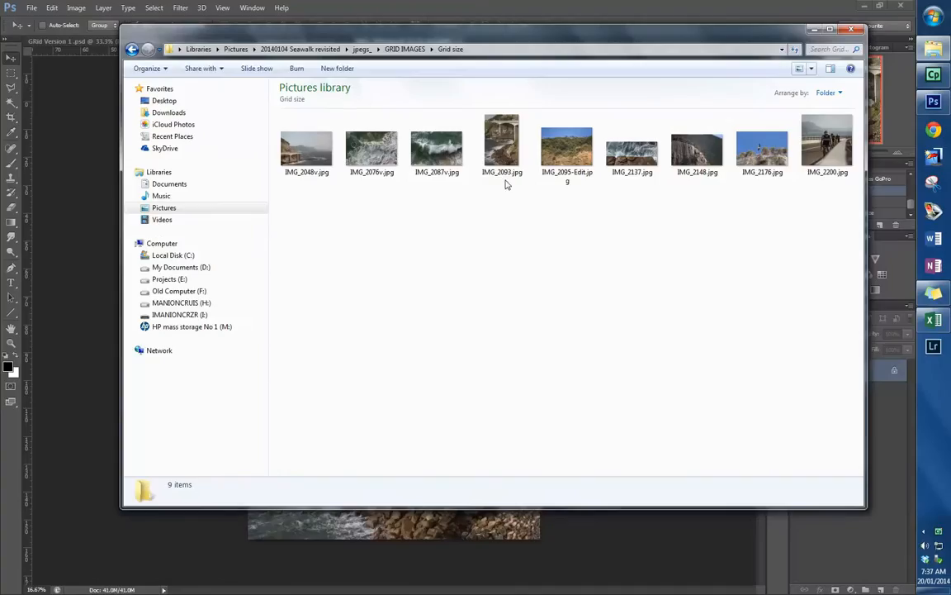
- Rename IMG_2093.jpg in the Grid size folder as IMG_2093v.jpg in Windows Explorer
{"action": "left_click", "coordinate": [503, 177]}
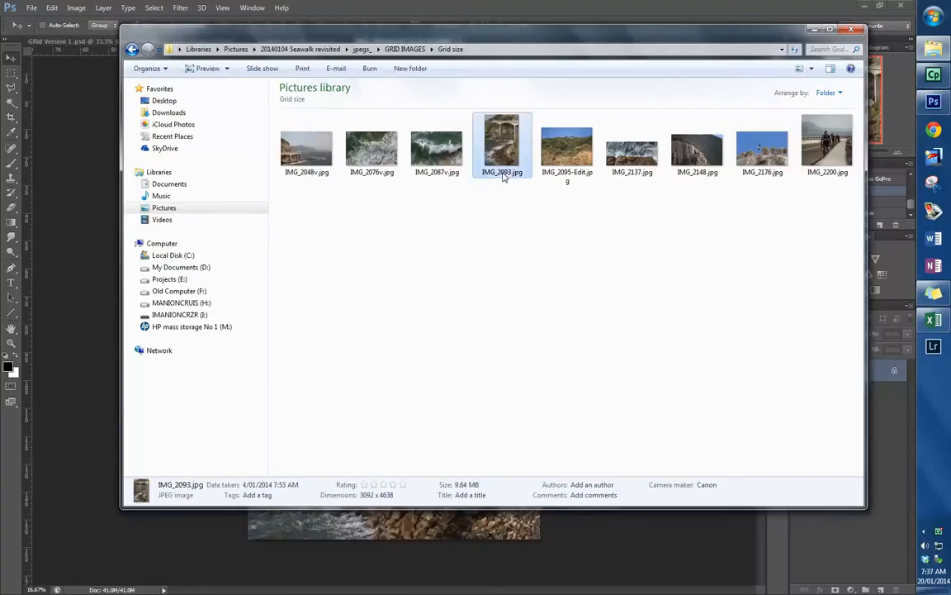
{"action": "left_click", "coordinate": [503, 173]}
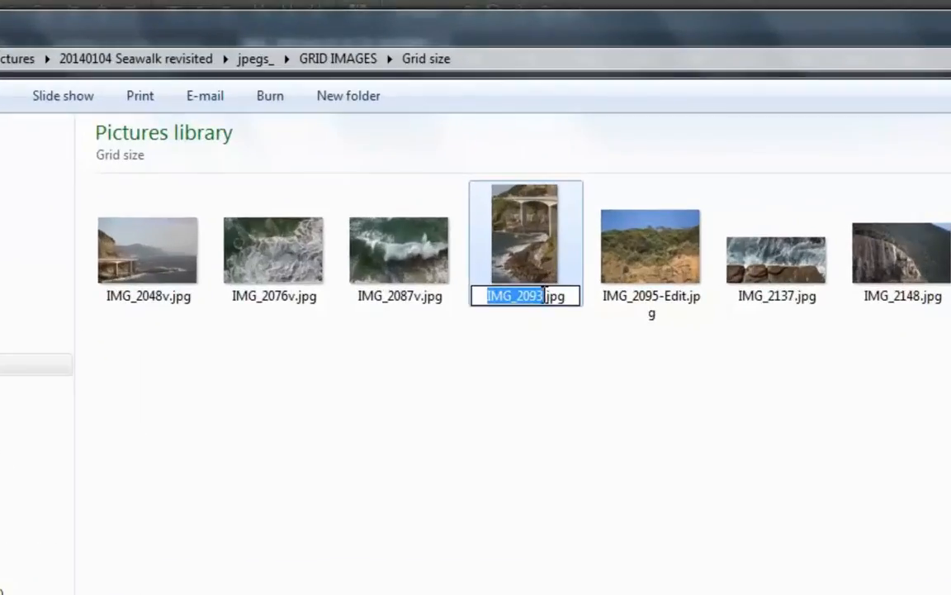
{"action": "key", "text": "Right"}
{"action": "type", "text": "v"}
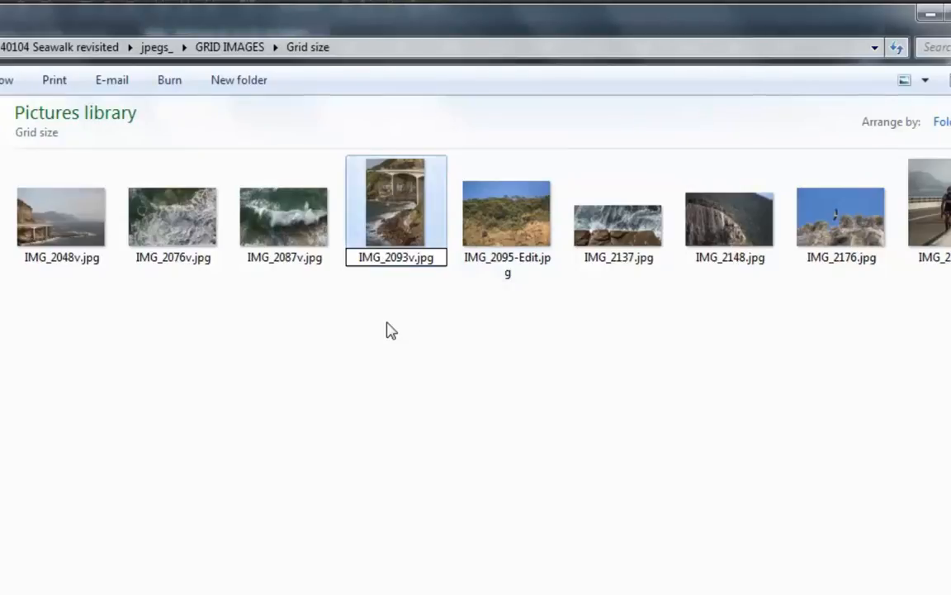
{"action": "key", "text": "Return"}
- Rename IMG_2095-Edit.jpg in the Grid size folder as IMG_2095-Editv.jpg
{"action": "left_click", "coordinate": [507, 271]}
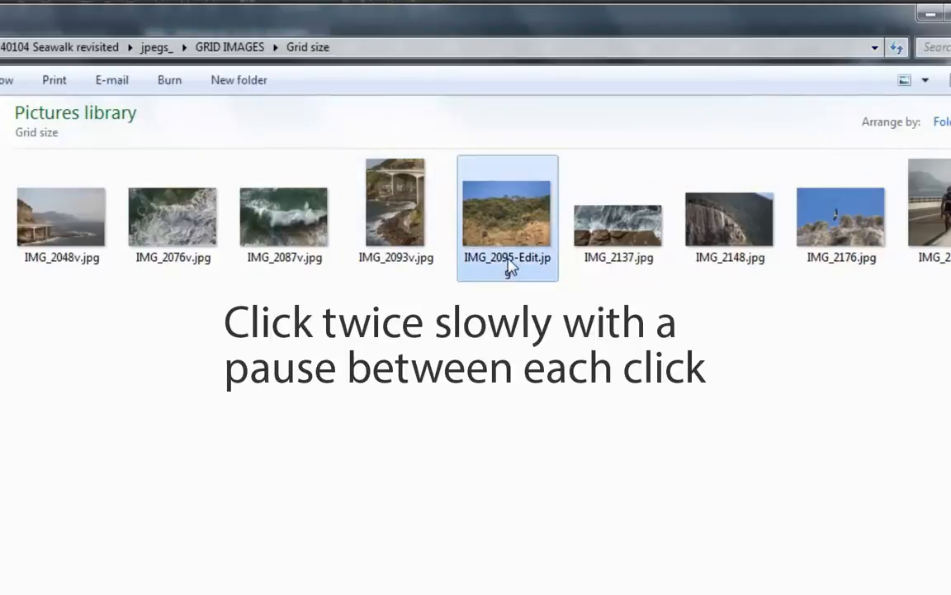
{"action": "left_click", "coordinate": [509, 257]}
{"action": "left_click", "coordinate": [496, 256]}
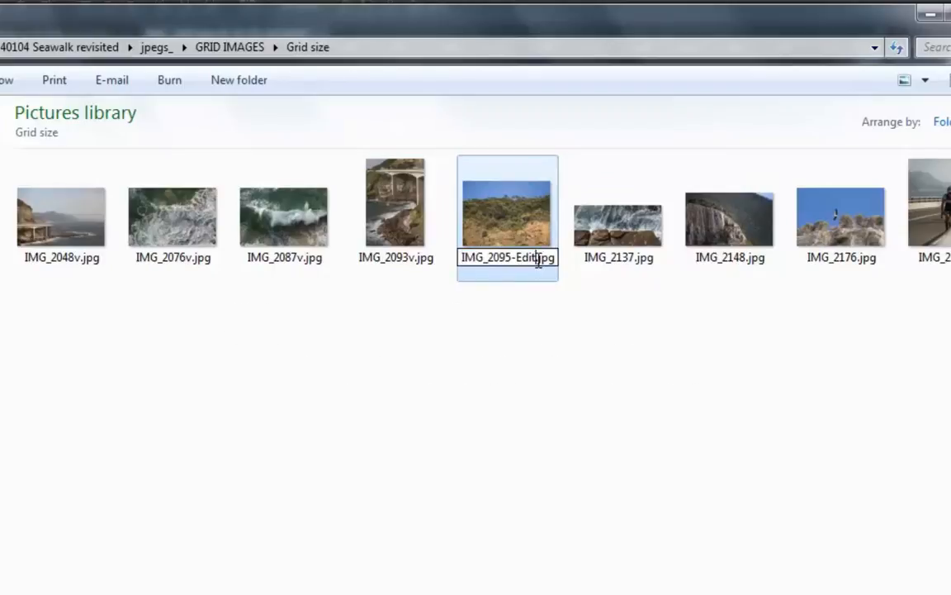
{"action": "type", "text": "v"}
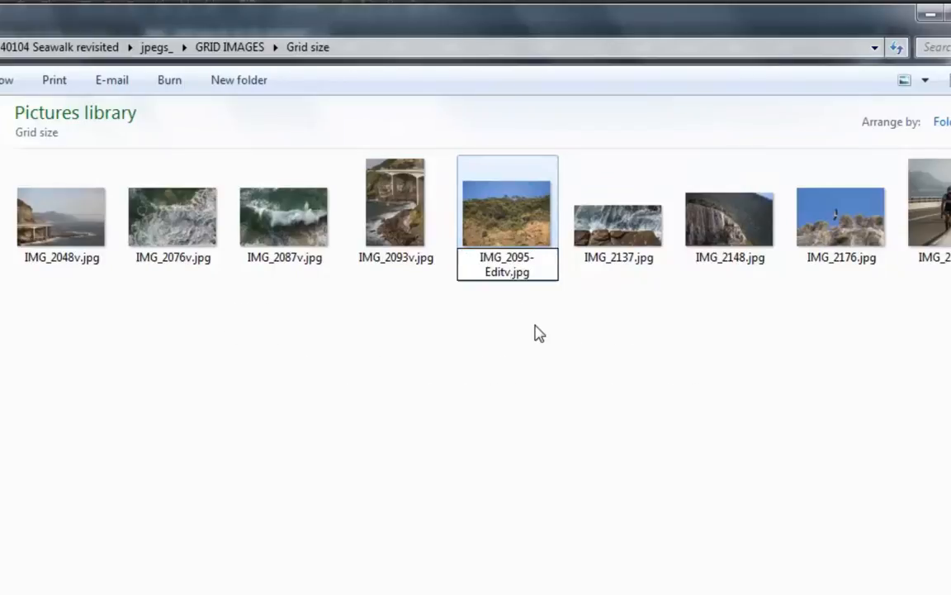
{"action": "left_click", "coordinate": [539, 333]}
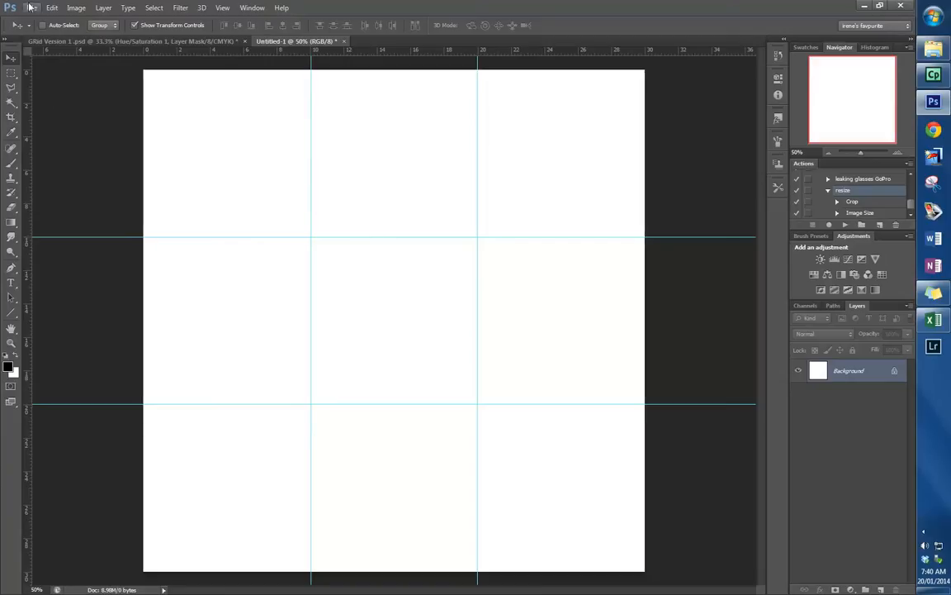
- Open all nine renamed photos from the Grid size folder in Photoshop
{"action": "left_click", "coordinate": [30, 7]}
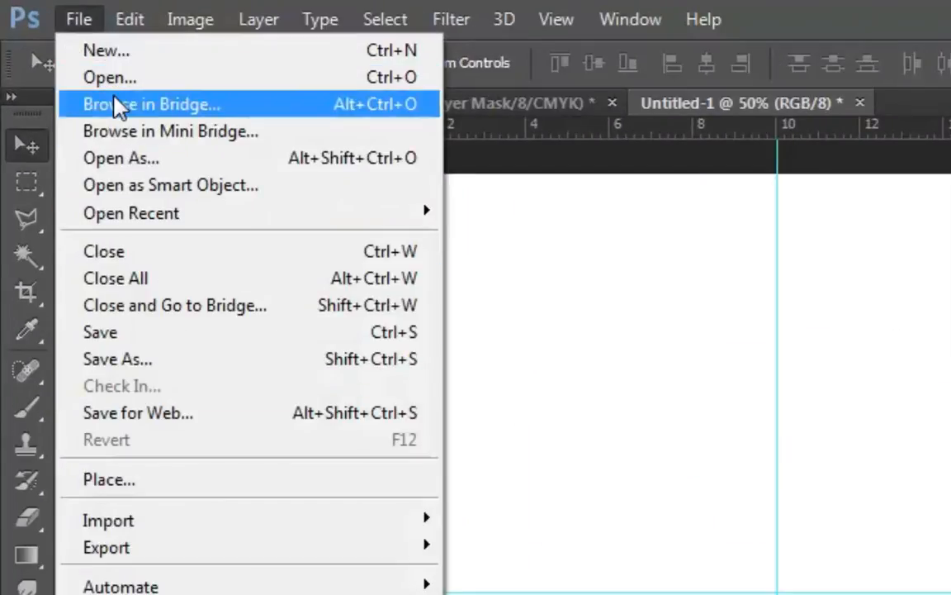
{"action": "left_click", "coordinate": [119, 77]}
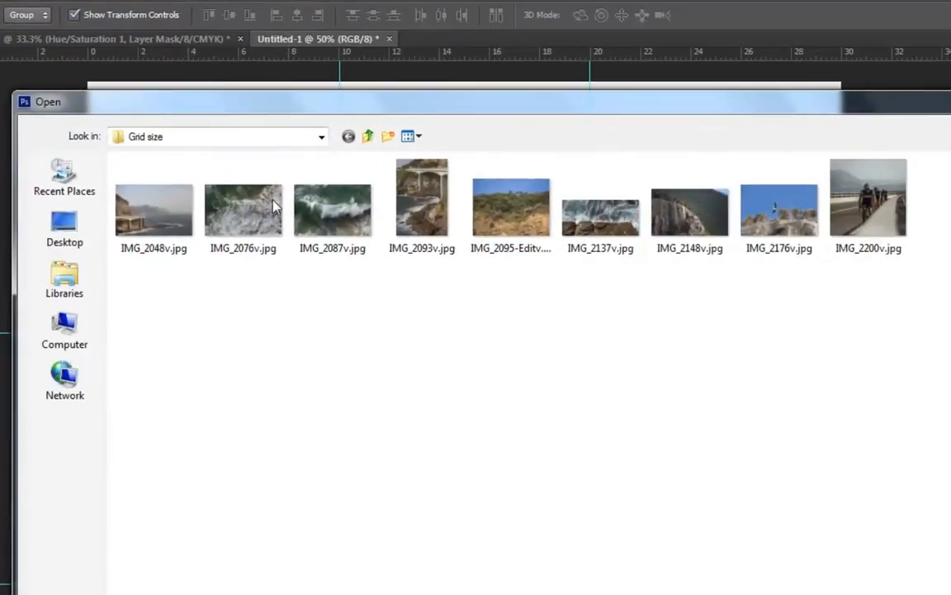
{"action": "left_click_drag", "start_coordinate": [942, 198], "coordinate": [157, 222]}
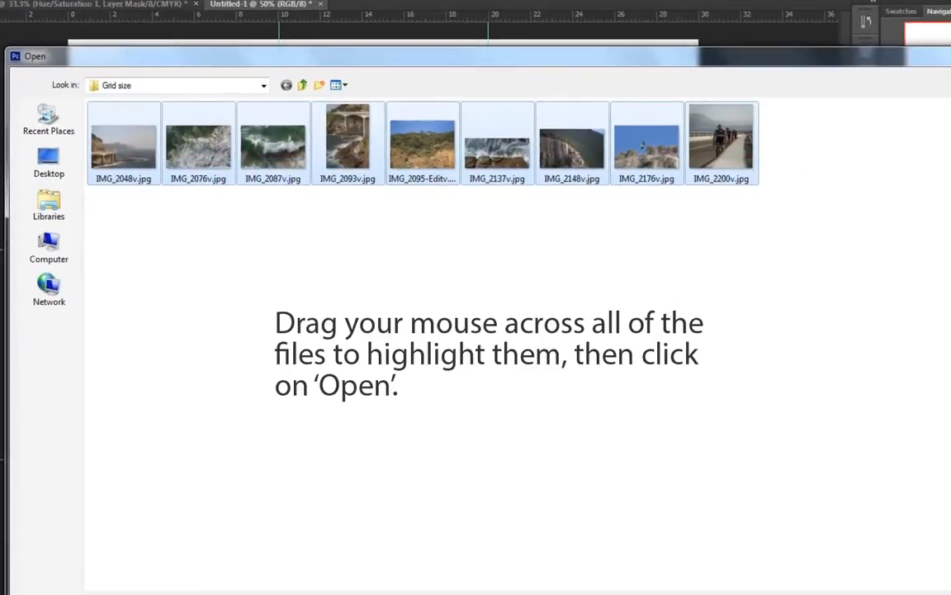
{"action": "left_click", "coordinate": [910, 546]}
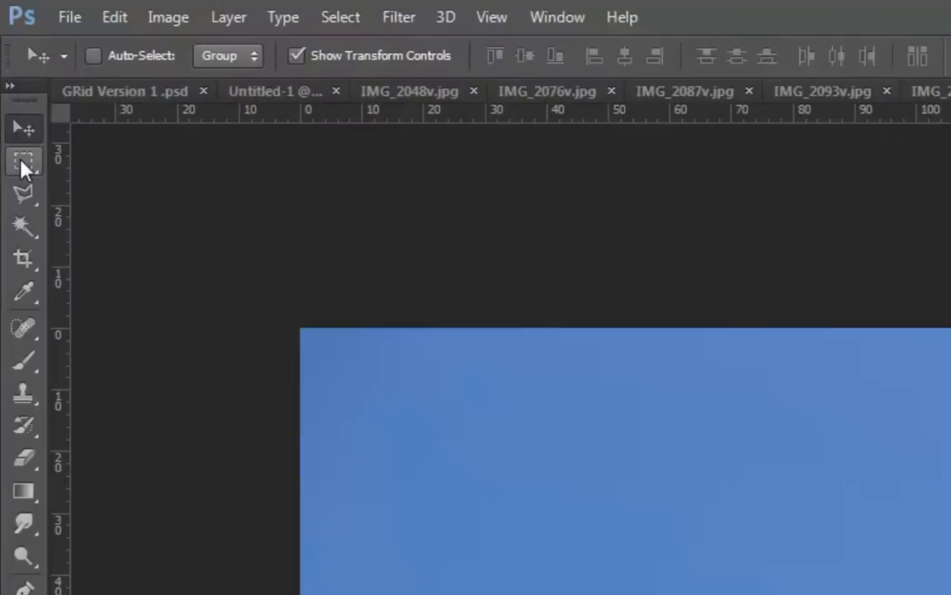
- Select a roughly square area around the flying bird in IMG_2176v.jpg with the Rectangular Marquee tool
{"action": "left_click", "coordinate": [22, 165]}
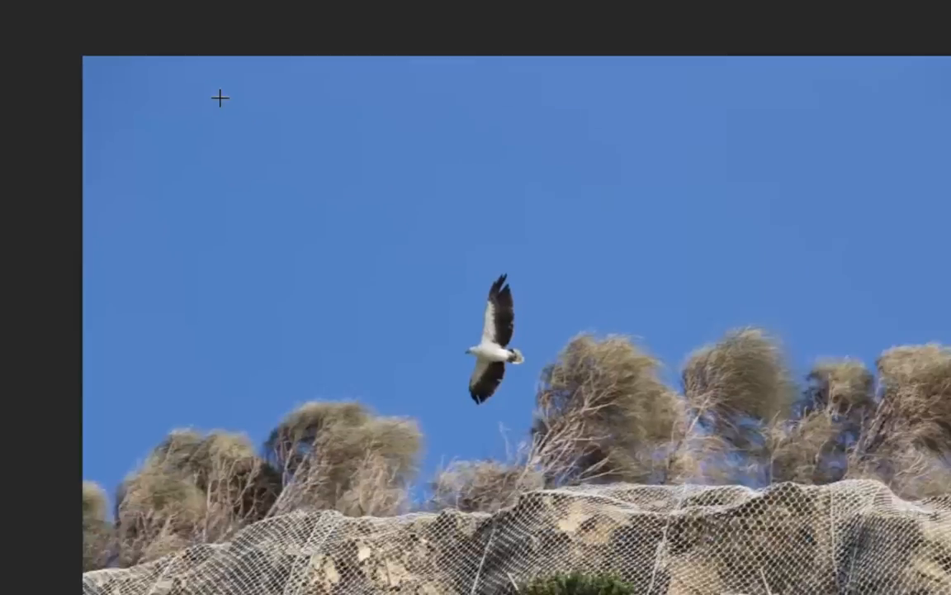
{"action": "left_click_drag", "start_coordinate": [467, 381], "coordinate": [644, 533]}
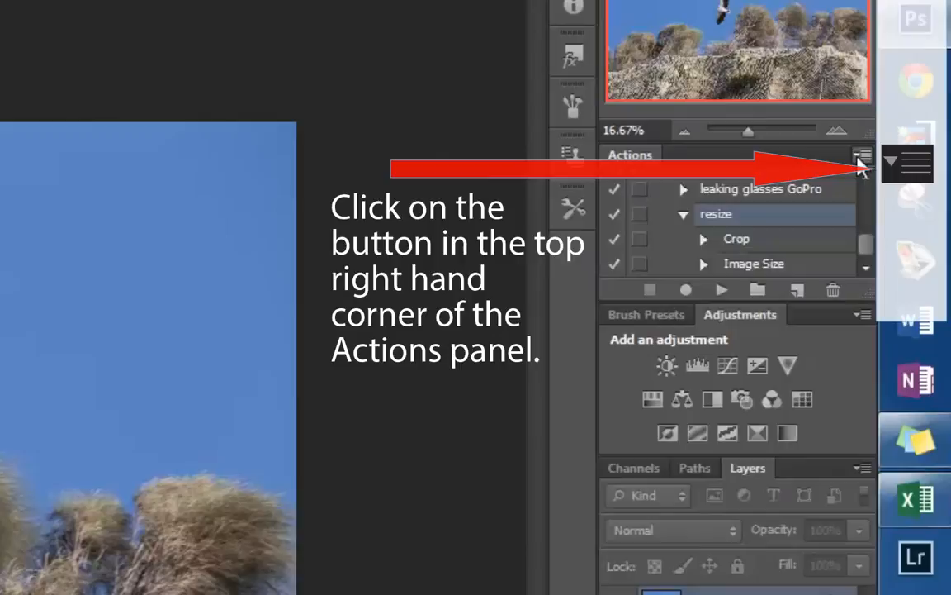
- Create a new action named resize in the Default Actions set and start recording it
{"action": "left_click", "coordinate": [861, 158]}
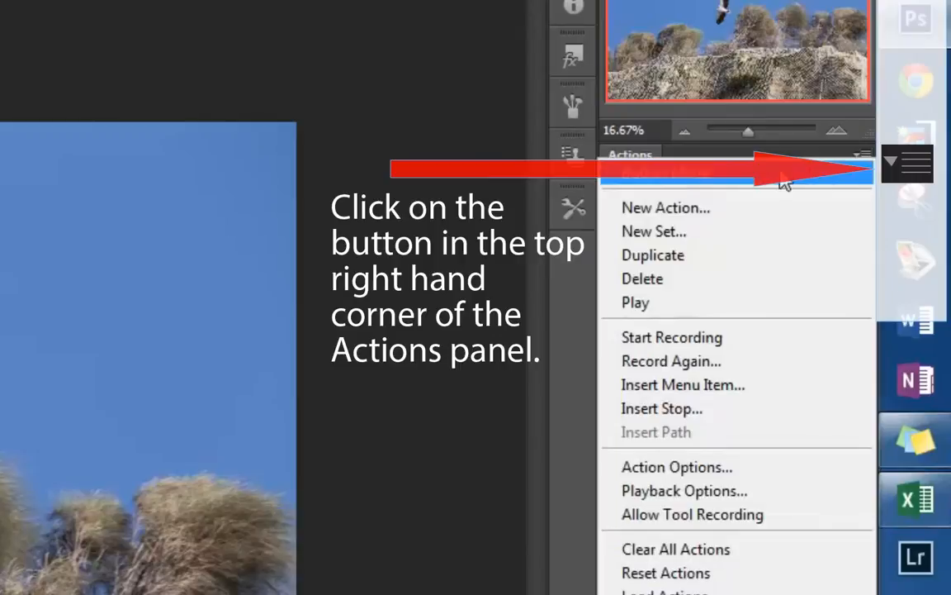
{"action": "left_click", "coordinate": [722, 222]}
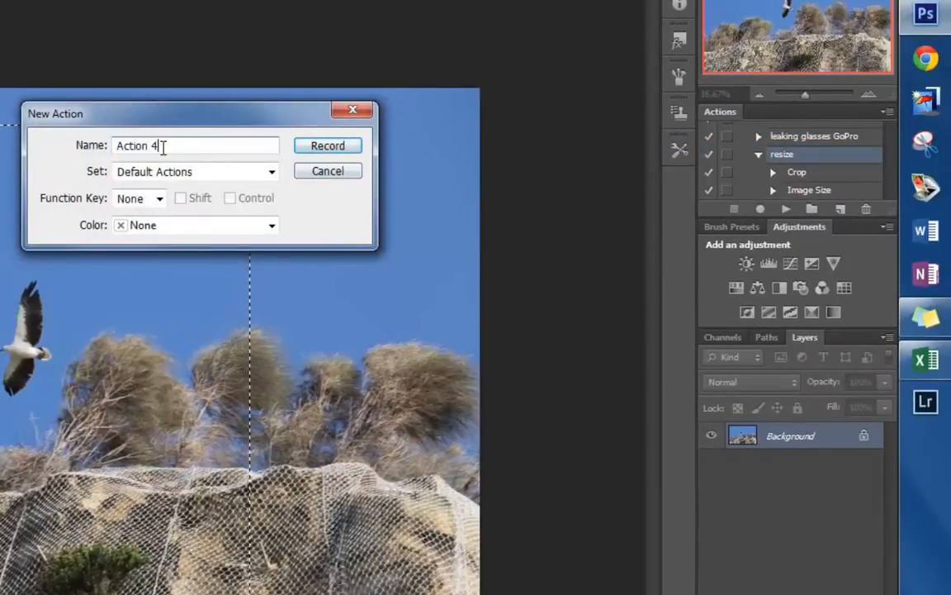
{"action": "type", "text": "resize"}
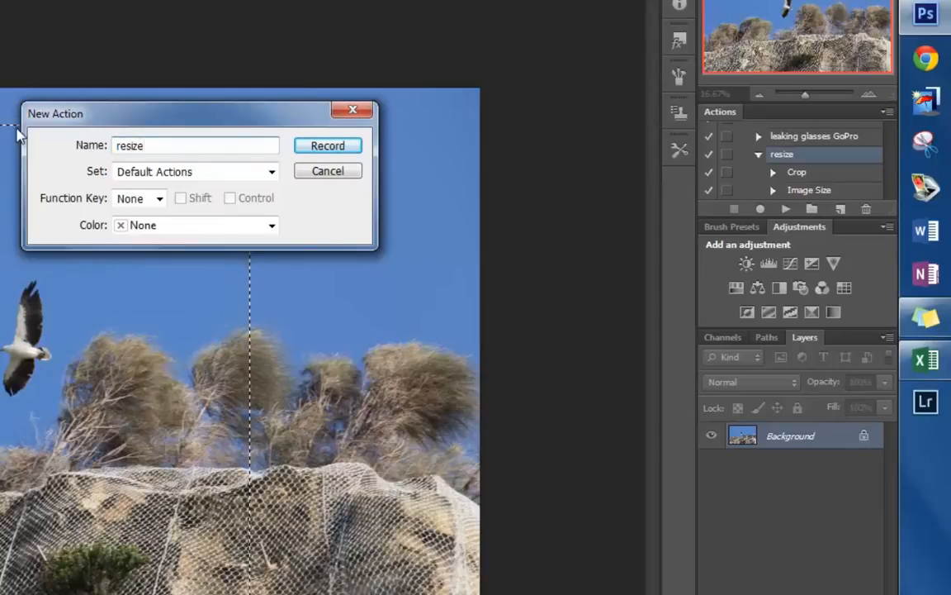
{"action": "left_click", "coordinate": [328, 146]}
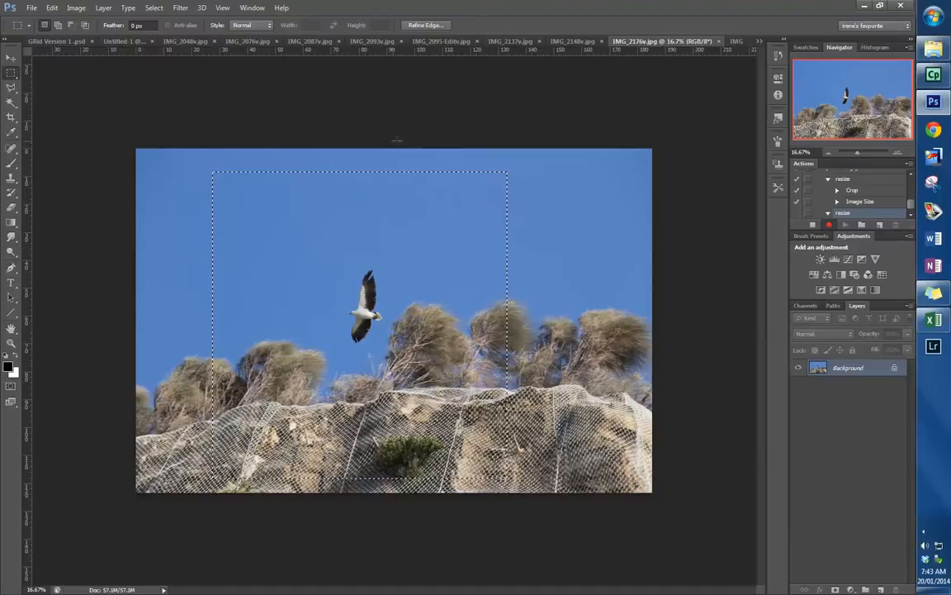
- Crop the bird photo IMG_2176v.jpg to the current selection as the first recorded command
{"action": "left_click", "coordinate": [76, 7]}
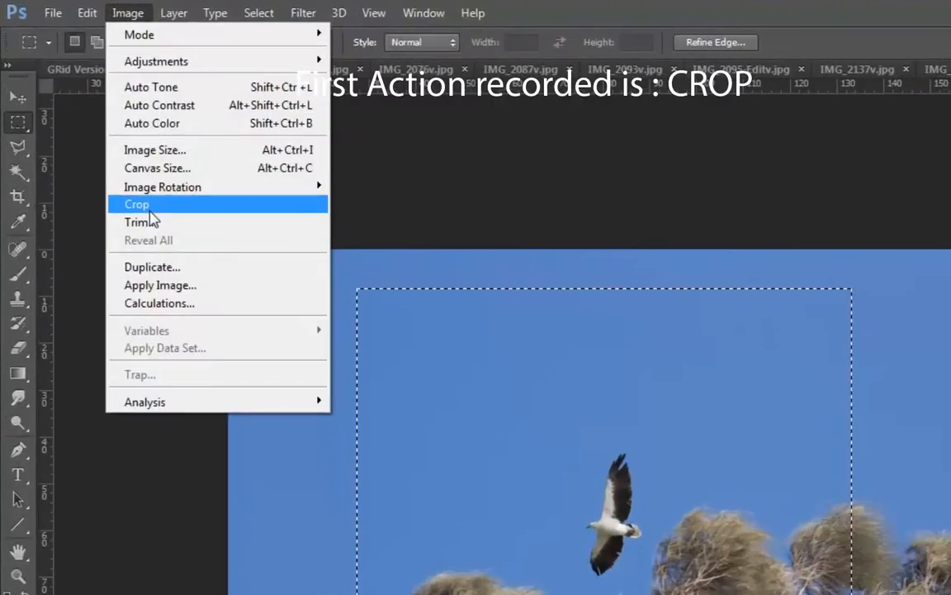
{"action": "left_click", "coordinate": [151, 211]}
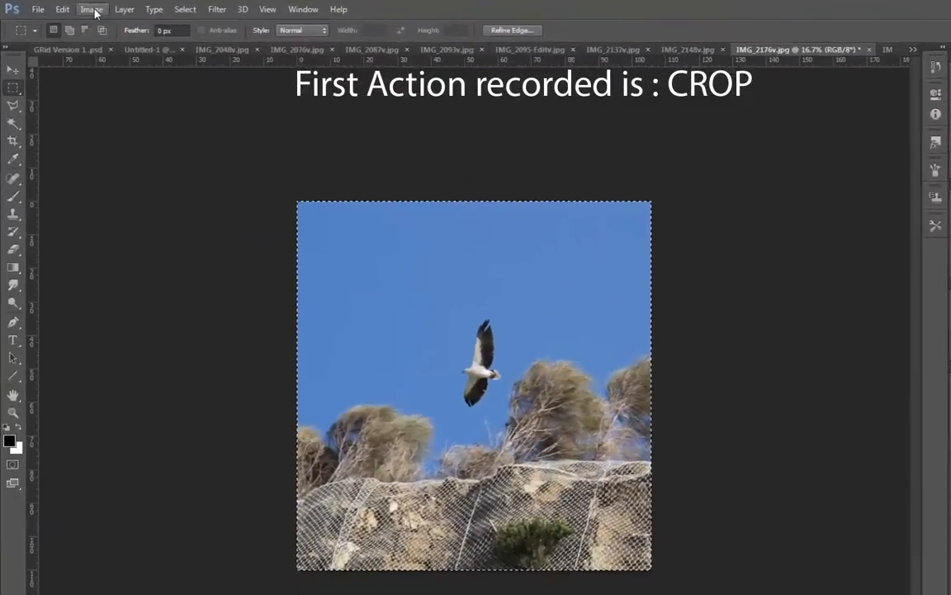
- Resize the cropped bird photo to a 10 cm document width at 150 pixels/inch and stop recording the action
{"action": "left_click", "coordinate": [76, 7]}
{"action": "left_click", "coordinate": [202, 180]}
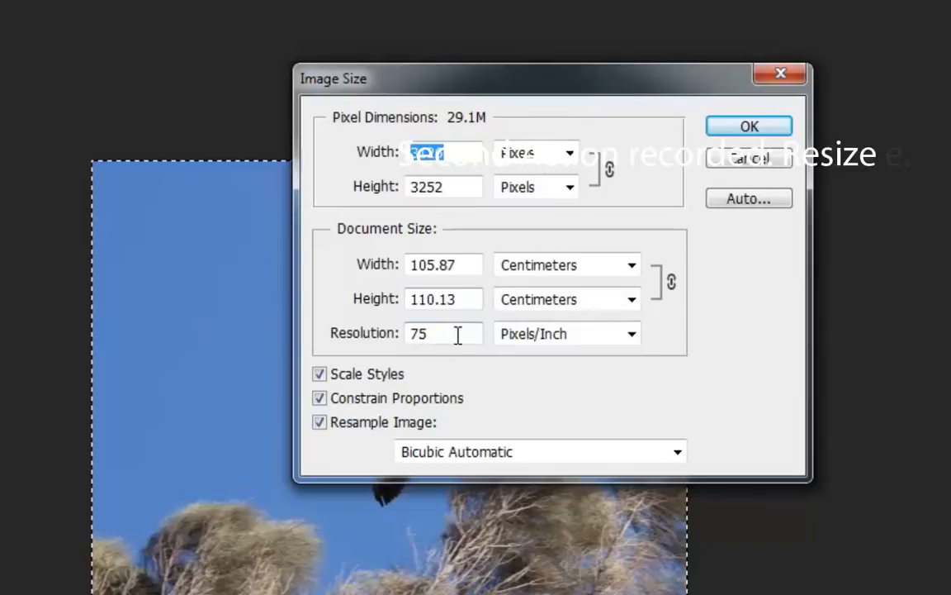
{"action": "left_click_drag", "start_coordinate": [458, 335], "coordinate": [361, 336]}
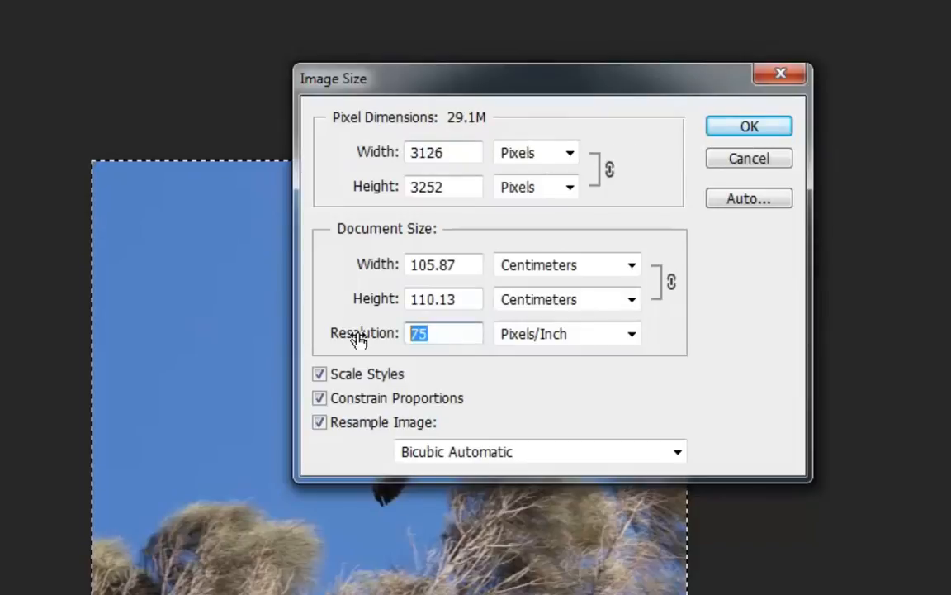
{"action": "type", "text": "150"}
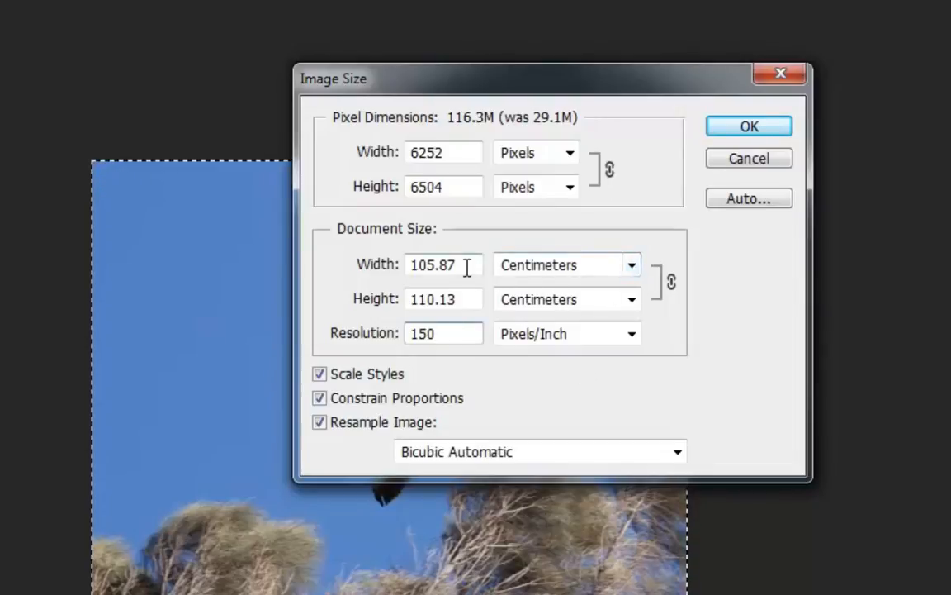
{"action": "left_click_drag", "start_coordinate": [459, 266], "coordinate": [376, 267]}
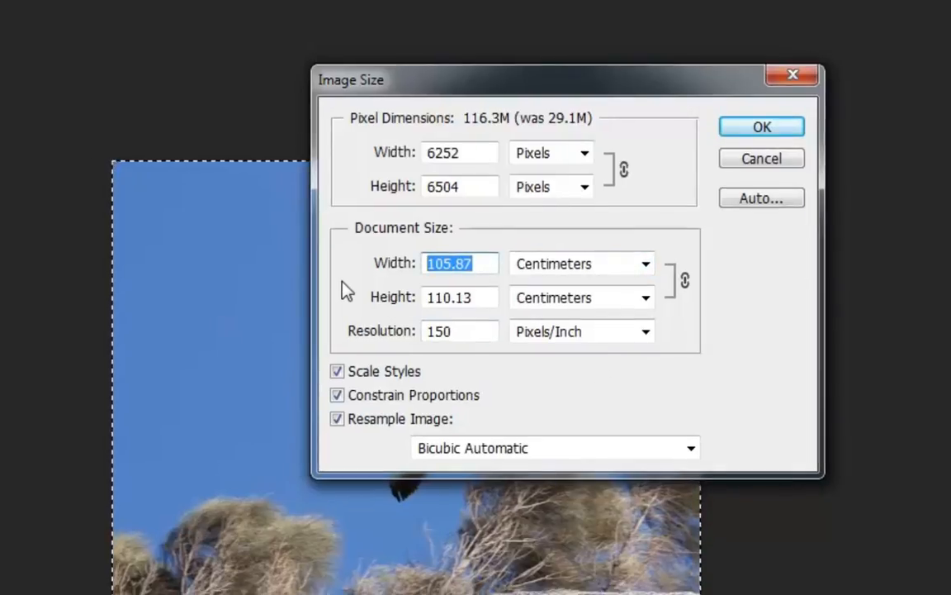
{"action": "type", "text": "1"}
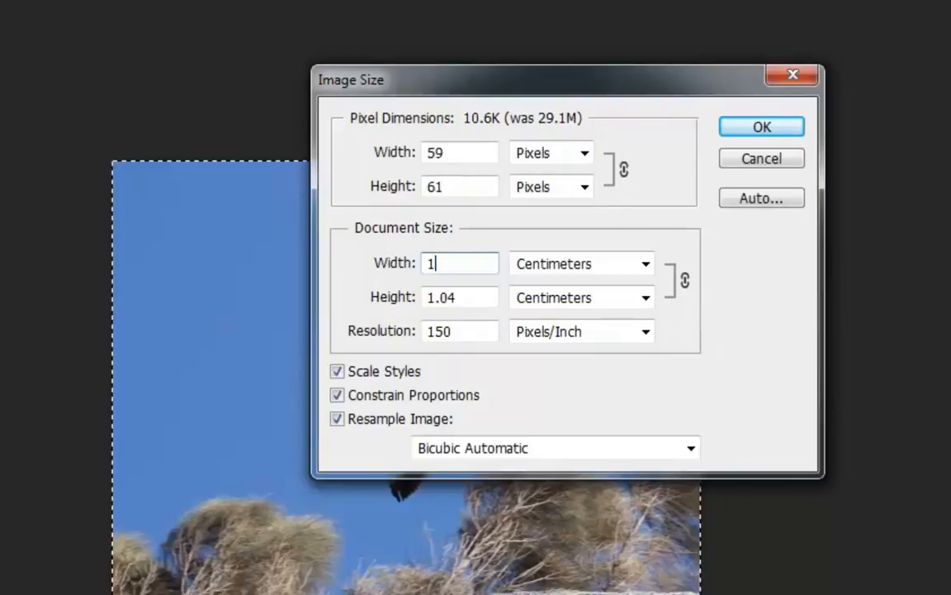
{"action": "type", "text": "0"}
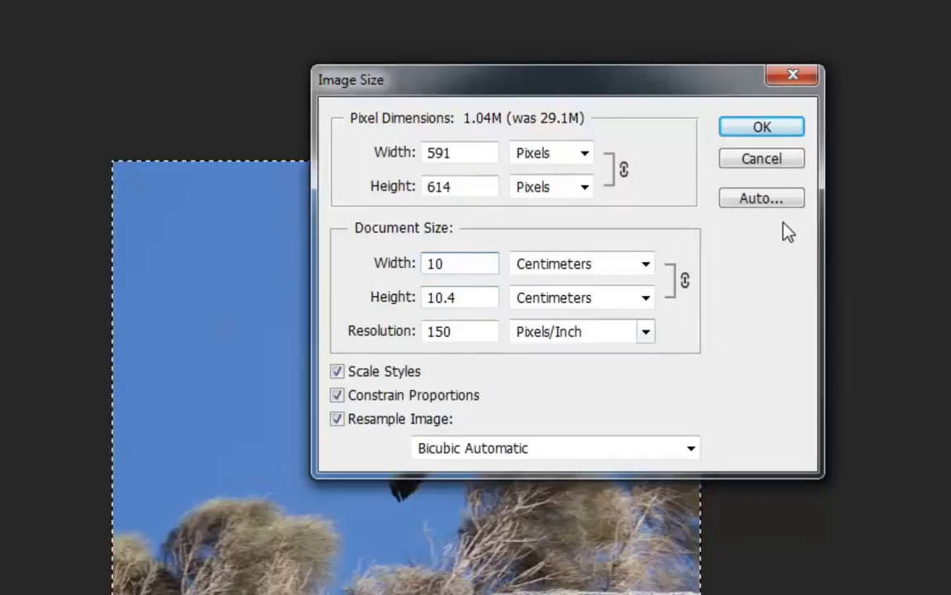
{"action": "left_click", "coordinate": [772, 131]}
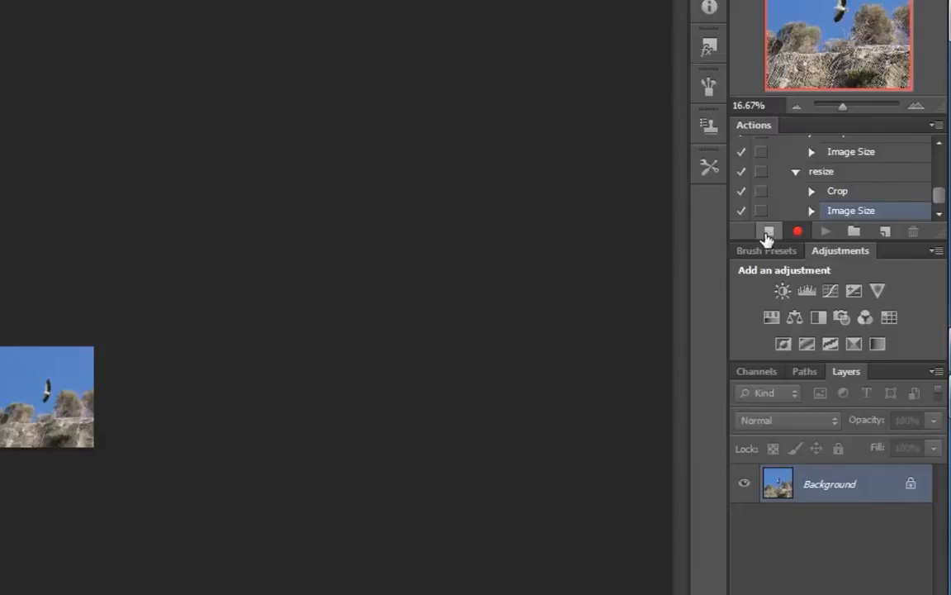
{"action": "left_click", "coordinate": [769, 232]}
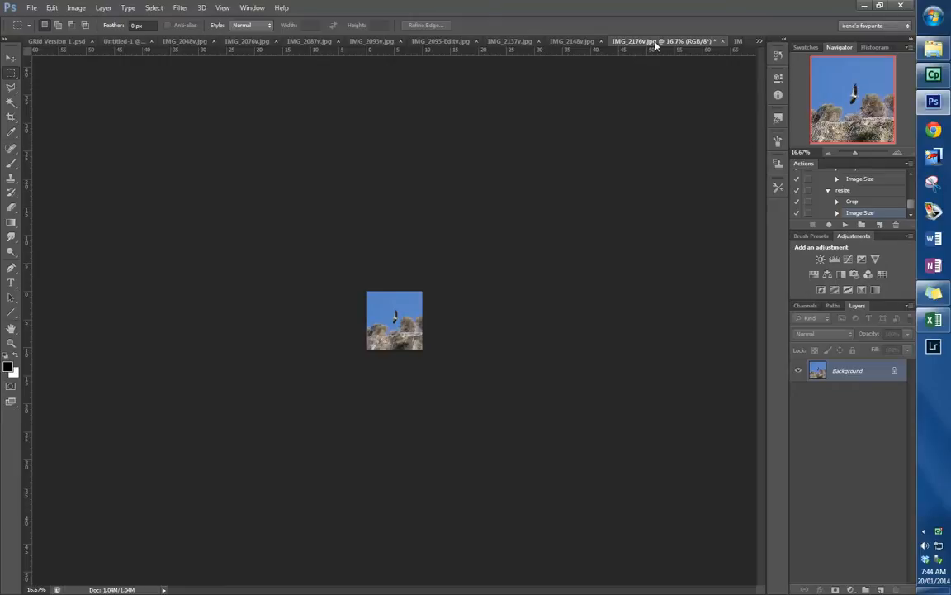
- Float the bird photo's window and copy the photo into the centre grid cell of Untitled-1 with the Move tool
{"action": "left_click_drag", "start_coordinate": [666, 42], "coordinate": [635, 91]}
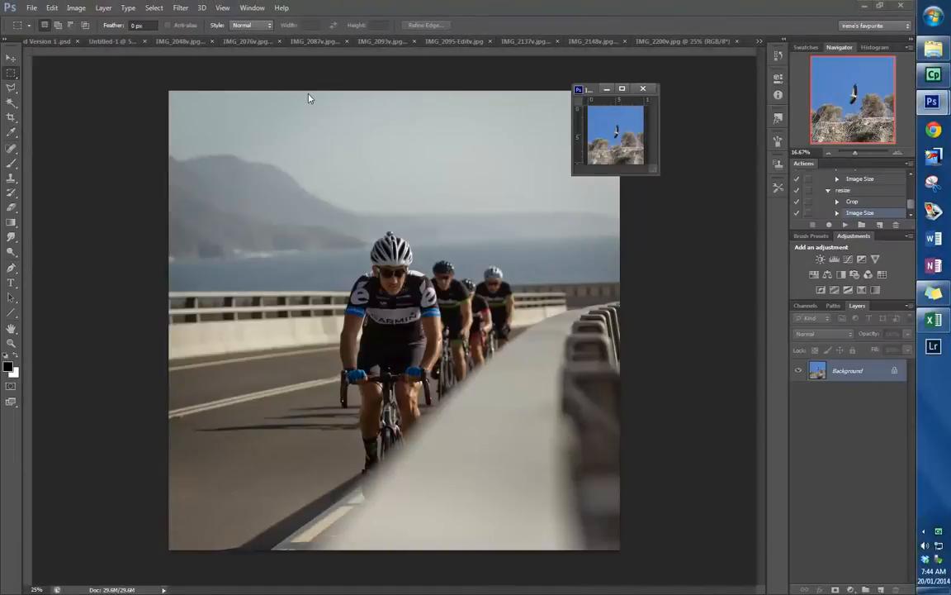
{"action": "left_click", "coordinate": [116, 42]}
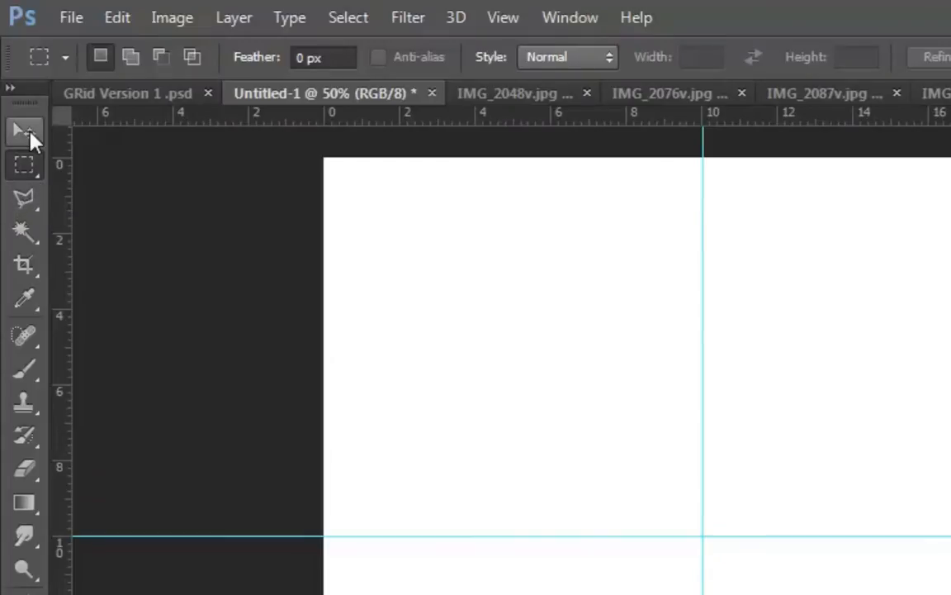
{"action": "left_click", "coordinate": [26, 133]}
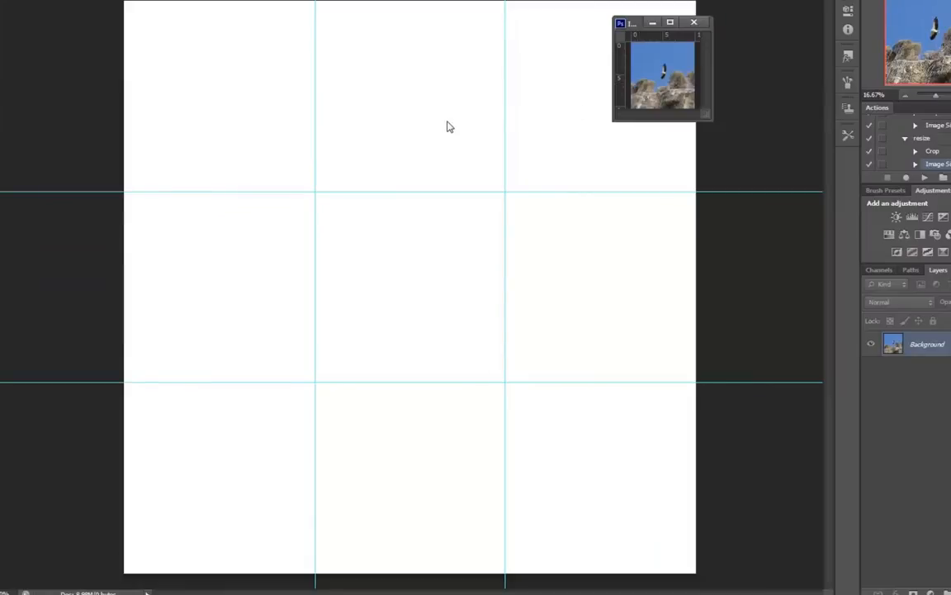
{"action": "left_click_drag", "start_coordinate": [663, 86], "coordinate": [381, 149]}
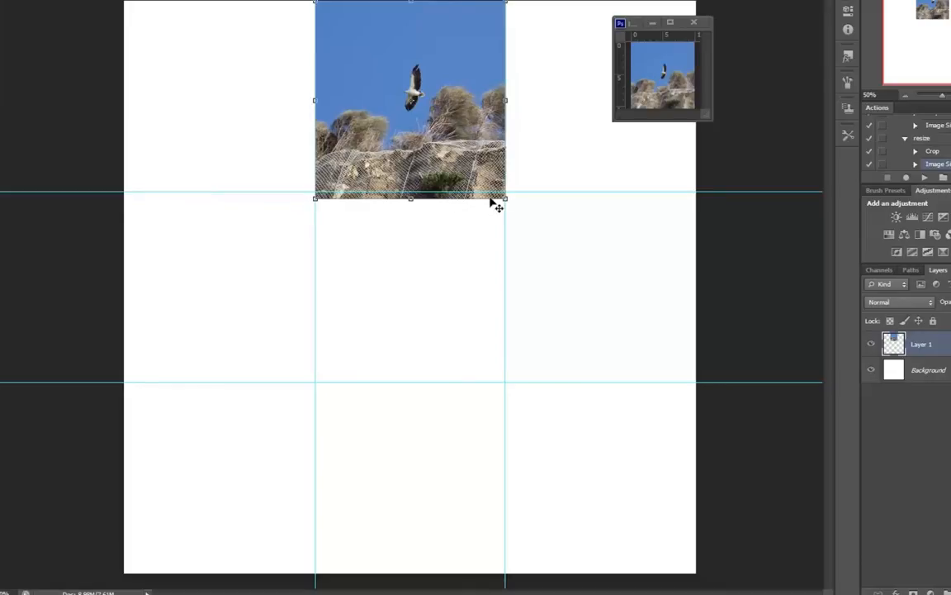
{"action": "left_click_drag", "start_coordinate": [448, 145], "coordinate": [446, 326]}
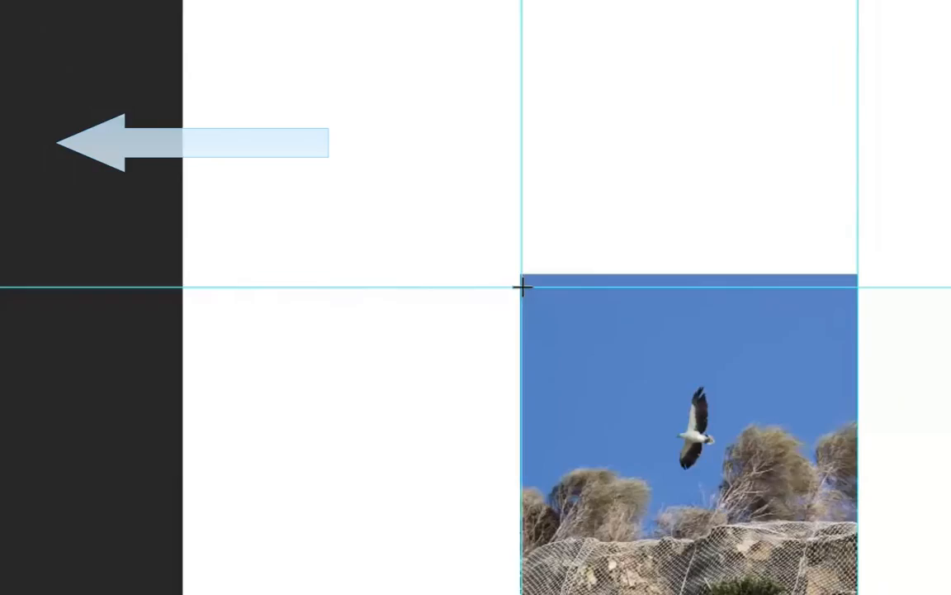
- Trim the bird photo to the centre grid cell by selecting the cell, inverting the selection and deleting the overflow
{"action": "left_click_drag", "start_coordinate": [776, 553], "coordinate": [950, 594]}
{"action": "left_click_drag", "start_coordinate": [678, 444], "coordinate": [700, 455]}
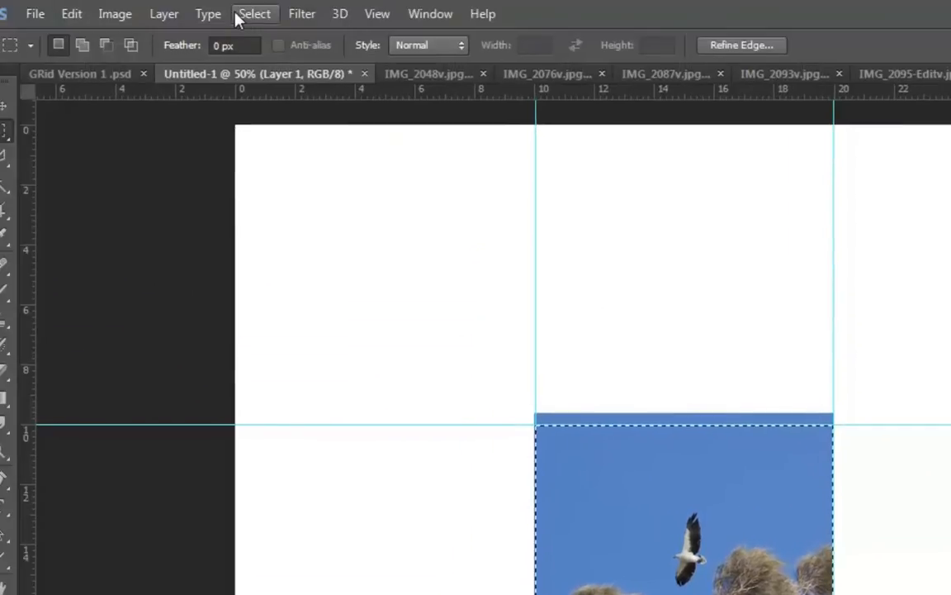
{"action": "left_click", "coordinate": [252, 15]}
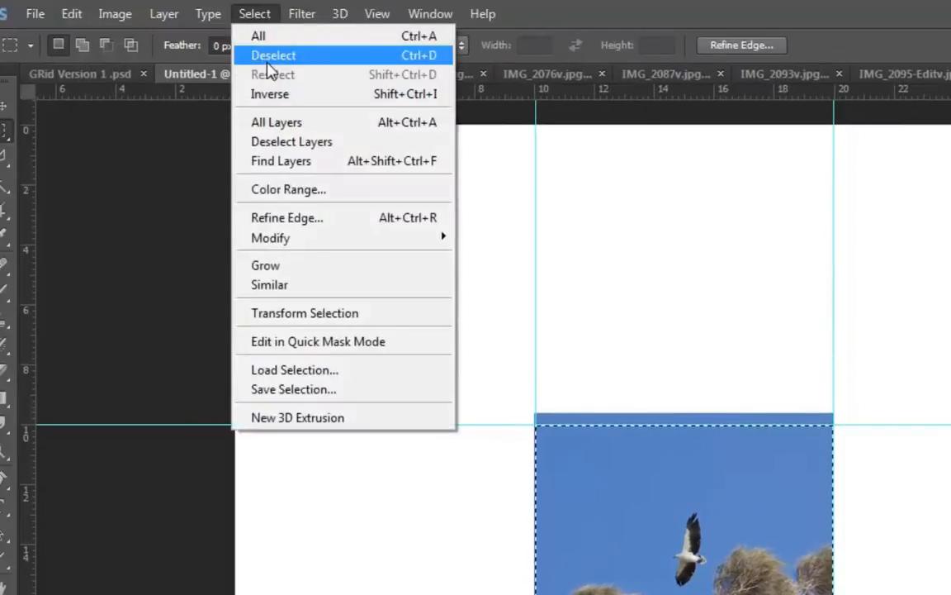
{"action": "left_click", "coordinate": [418, 97]}
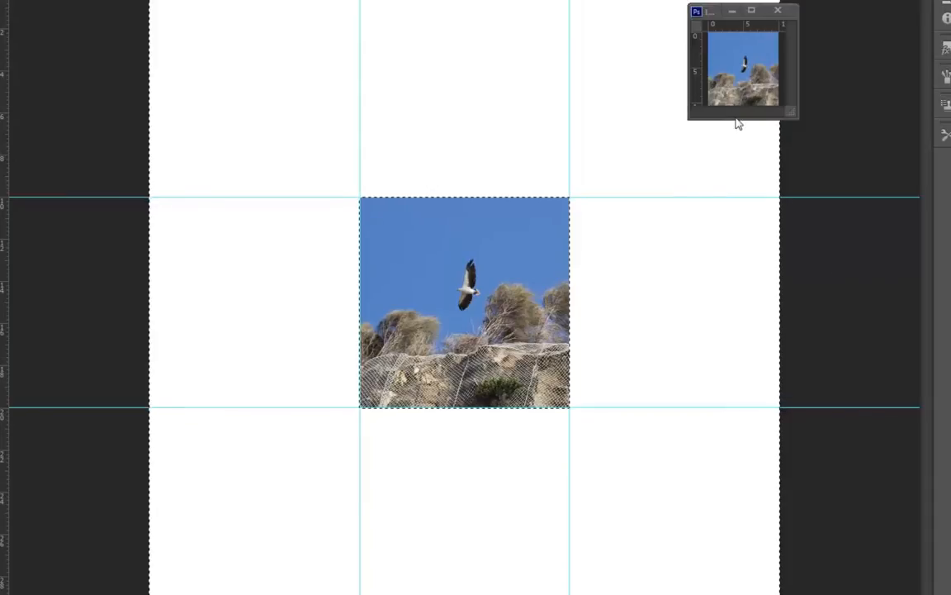
- Clear the selection and move the bird photo from the grid's upper-left cell back to its centre cell
{"action": "left_click_drag", "start_coordinate": [537, 312], "coordinate": [326, 114]}
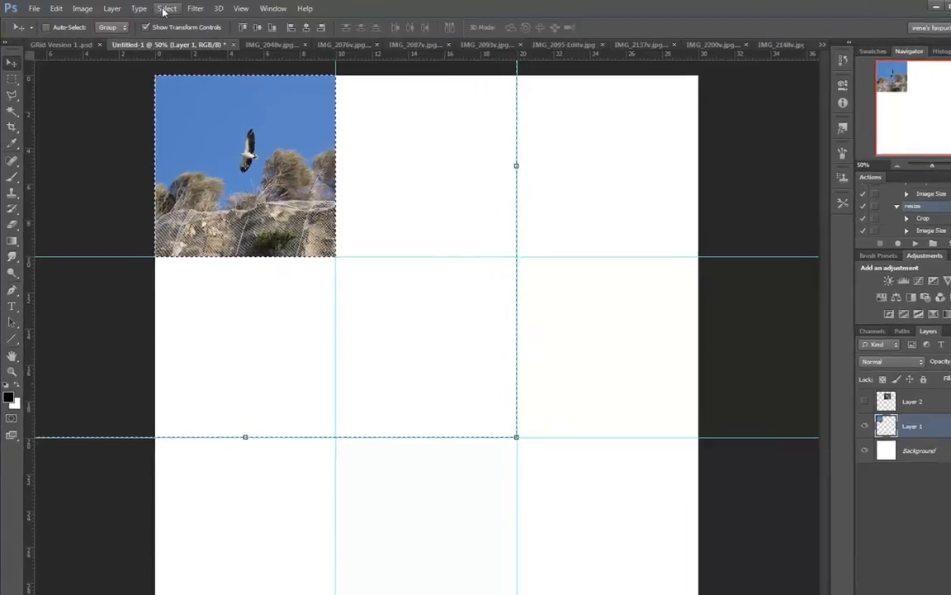
{"action": "left_click", "coordinate": [153, 8]}
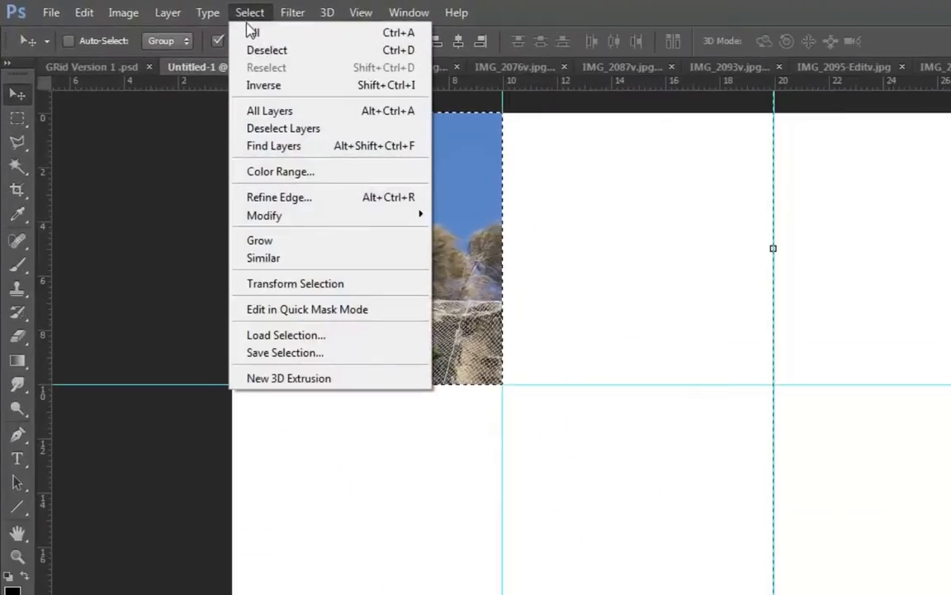
{"action": "left_click", "coordinate": [268, 51]}
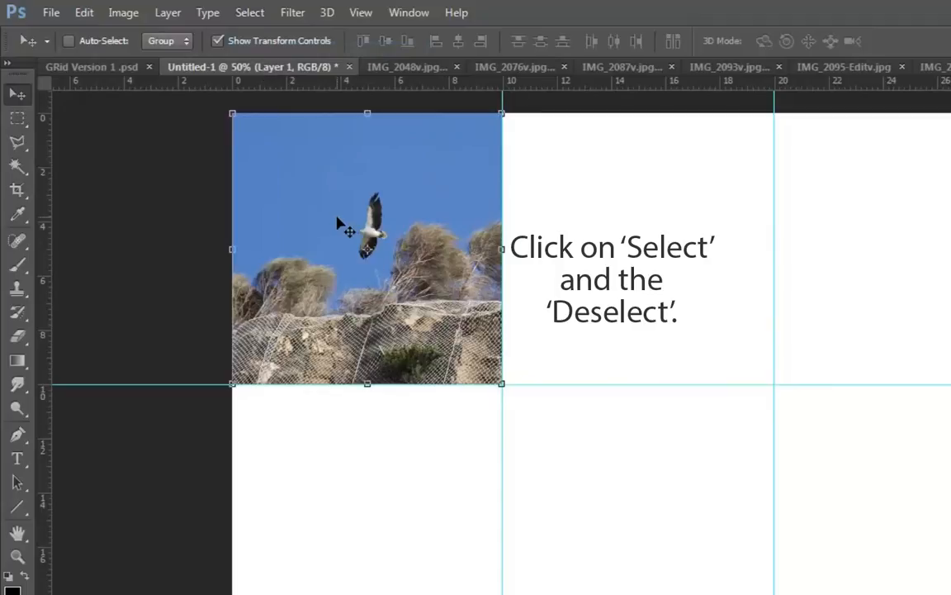
{"action": "left_click_drag", "start_coordinate": [355, 207], "coordinate": [642, 489]}
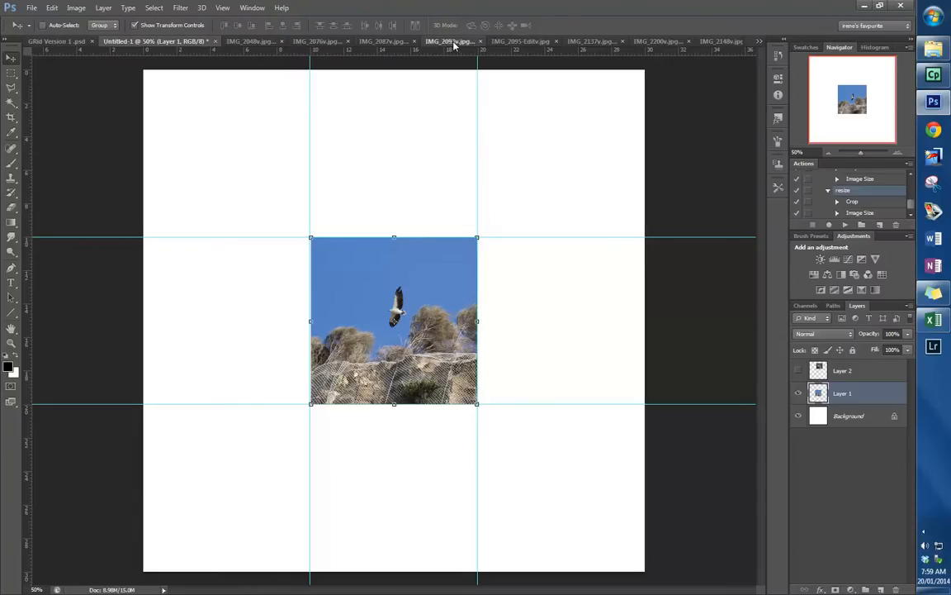
- Select a roughly square area spanning the full width of IMG_2093v.jpg from its upper-left corner with the Rectangular Marquee tool
{"action": "left_click", "coordinate": [454, 41]}
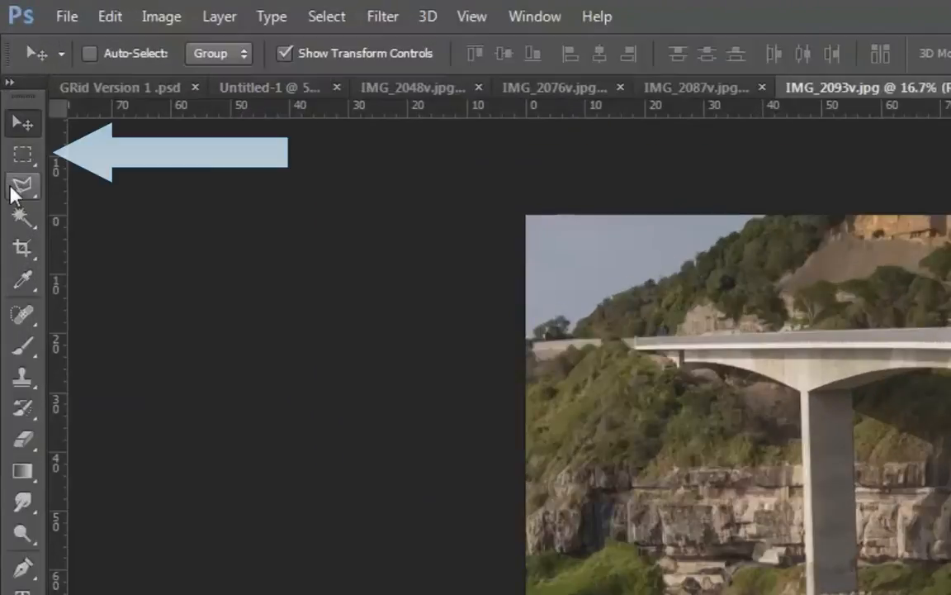
{"action": "left_click", "coordinate": [22, 156]}
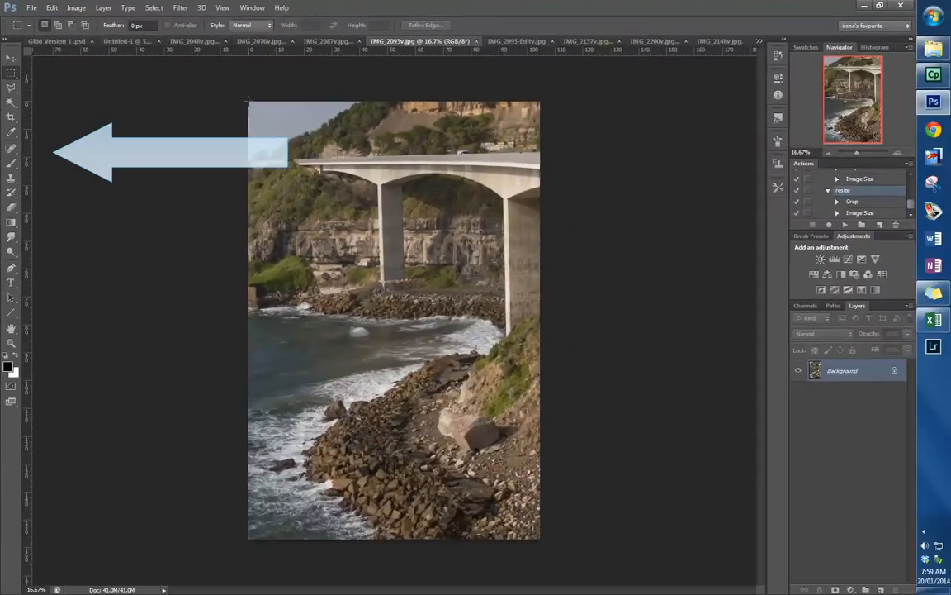
{"action": "left_click_drag", "start_coordinate": [248, 103], "coordinate": [558, 430]}
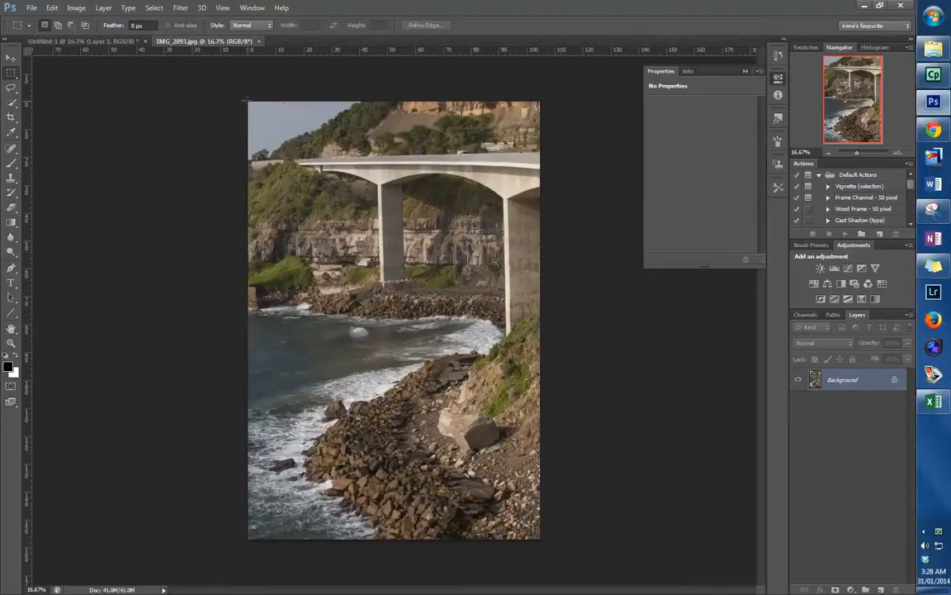
{"action": "left_click_drag", "start_coordinate": [248, 102], "coordinate": [483, 285]}
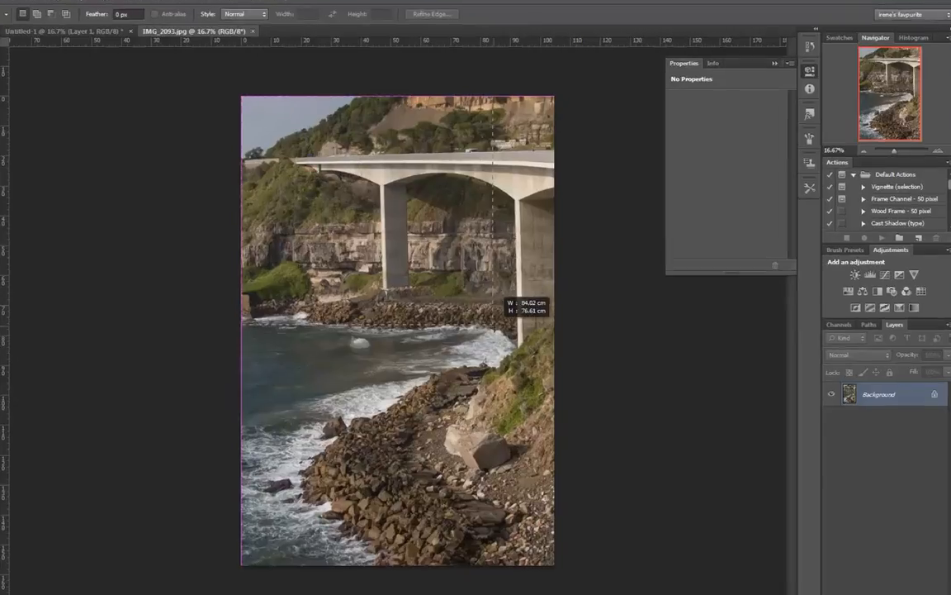
{"action": "left_click_drag", "start_coordinate": [494, 327], "coordinate": [550, 391]}
{"action": "left_click_drag", "start_coordinate": [735, 583], "coordinate": [743, 593]}
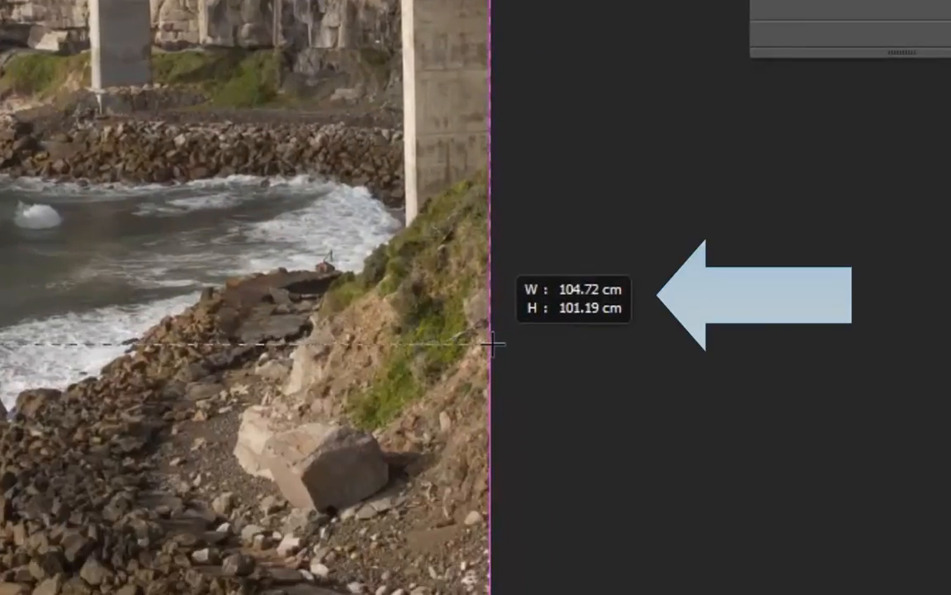
{"action": "left_click_drag", "start_coordinate": [492, 343], "coordinate": [500, 364]}
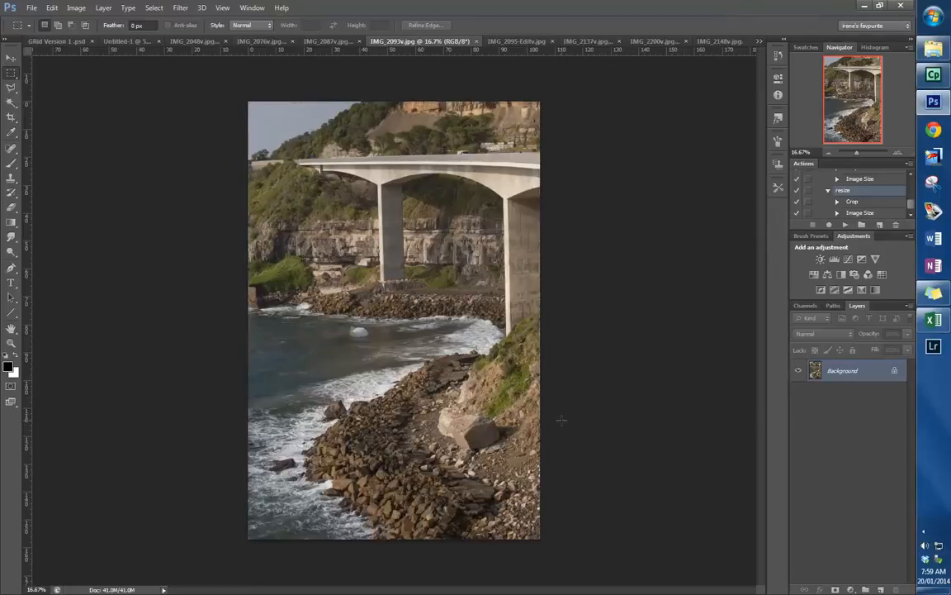
{"action": "left_click_drag", "start_coordinate": [248, 101], "coordinate": [561, 420]}
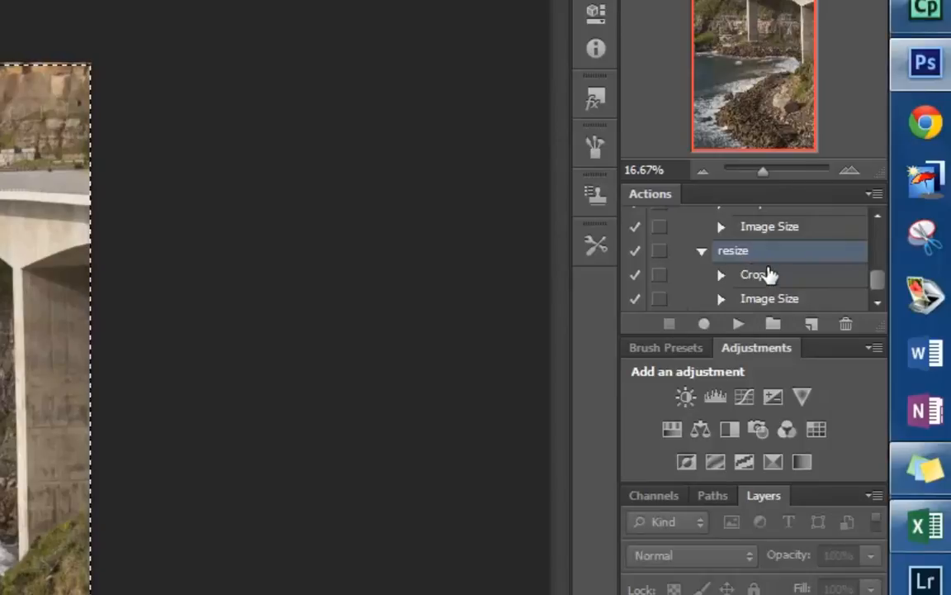
- Play the newly recorded resize action on the selected area of IMG_2093v.jpg
{"action": "left_click", "coordinate": [701, 250]}
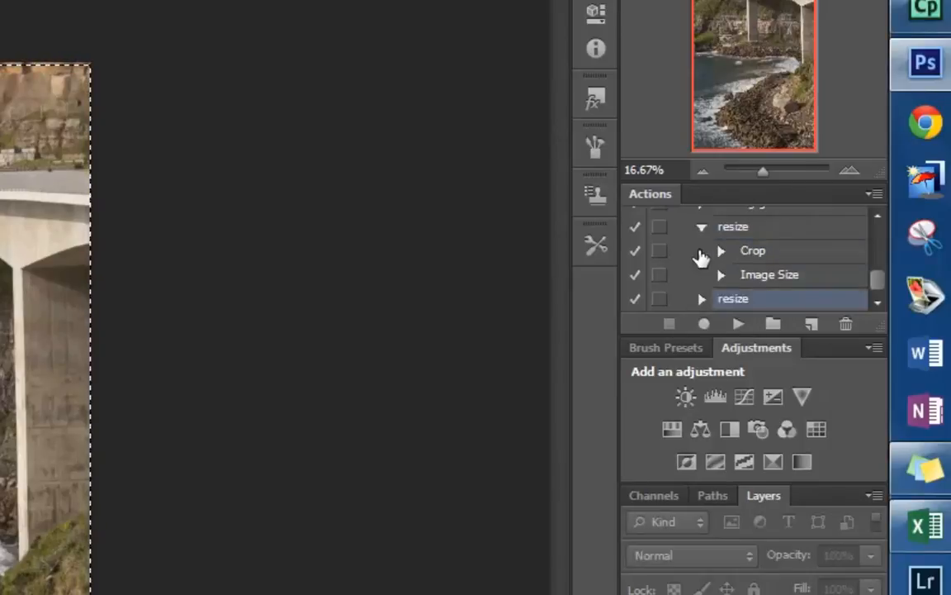
{"action": "left_click", "coordinate": [702, 299]}
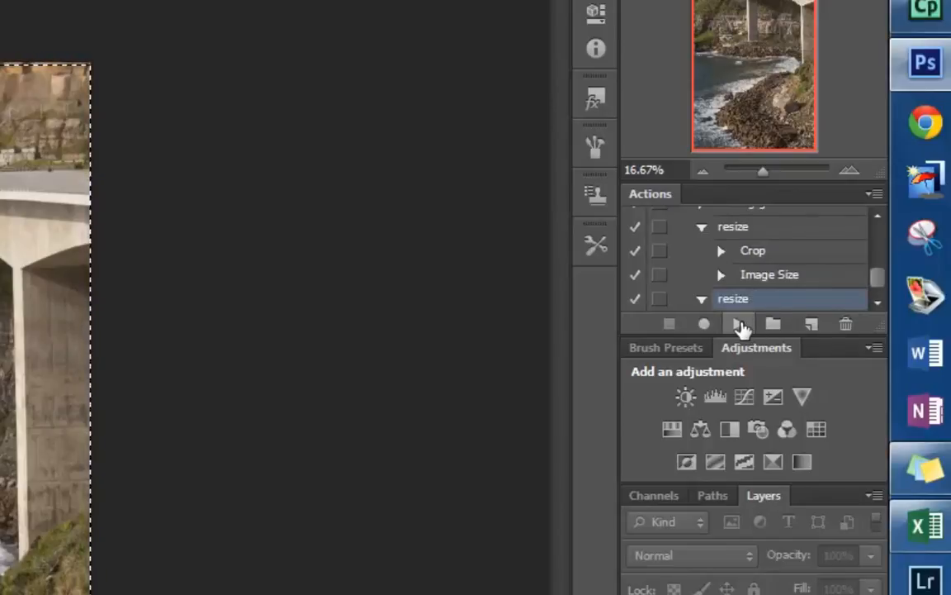
{"action": "left_click", "coordinate": [737, 324]}
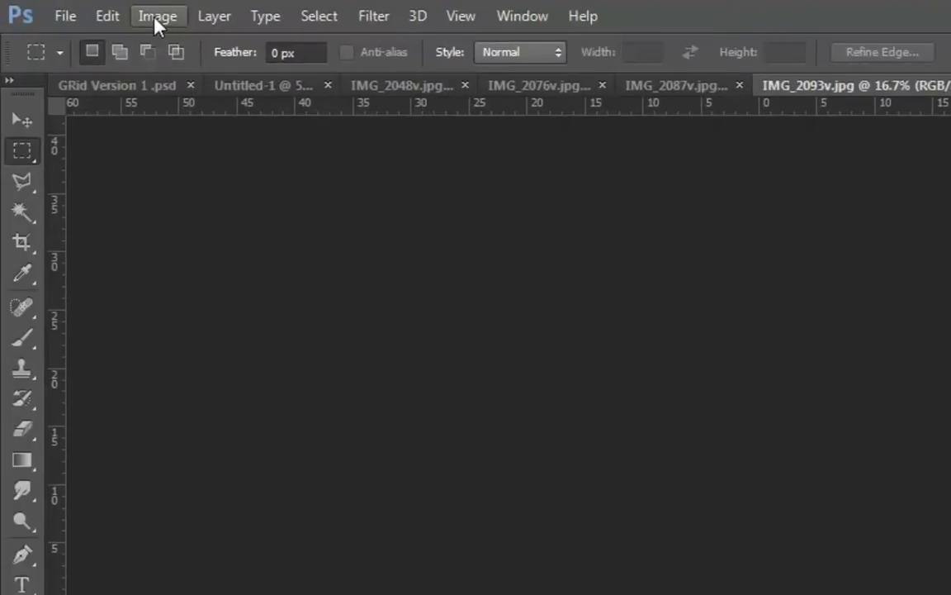
- Check the document dimensions and resolution of the resized bridge photo in the Image Size dialog
{"action": "left_click", "coordinate": [0, 8]}
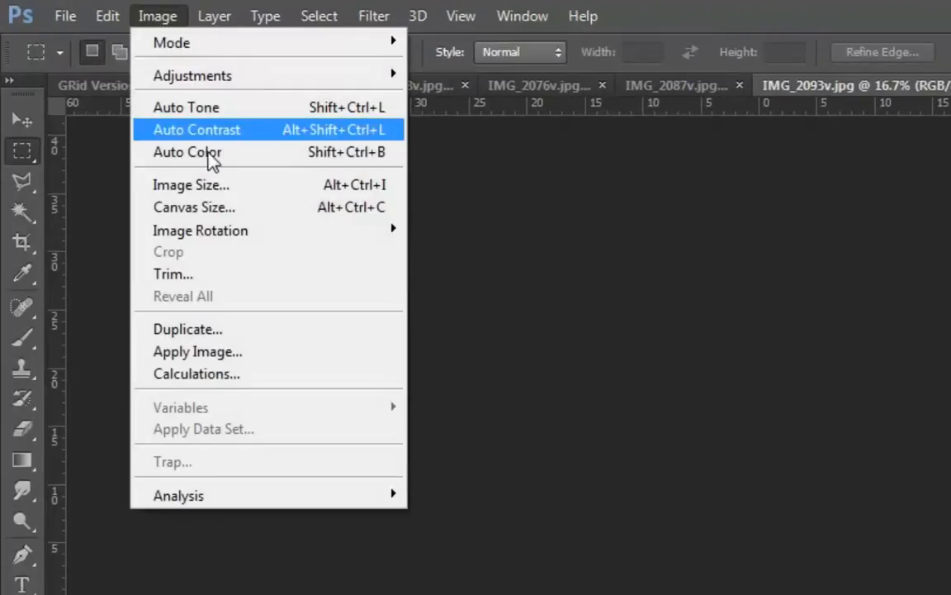
{"action": "left_click", "coordinate": [206, 185]}
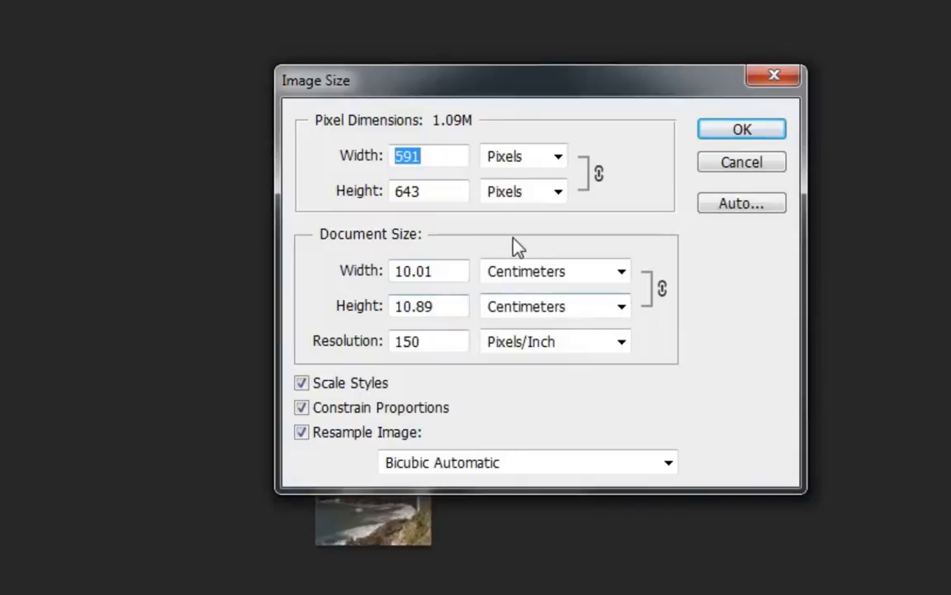
{"action": "left_click", "coordinate": [748, 132]}
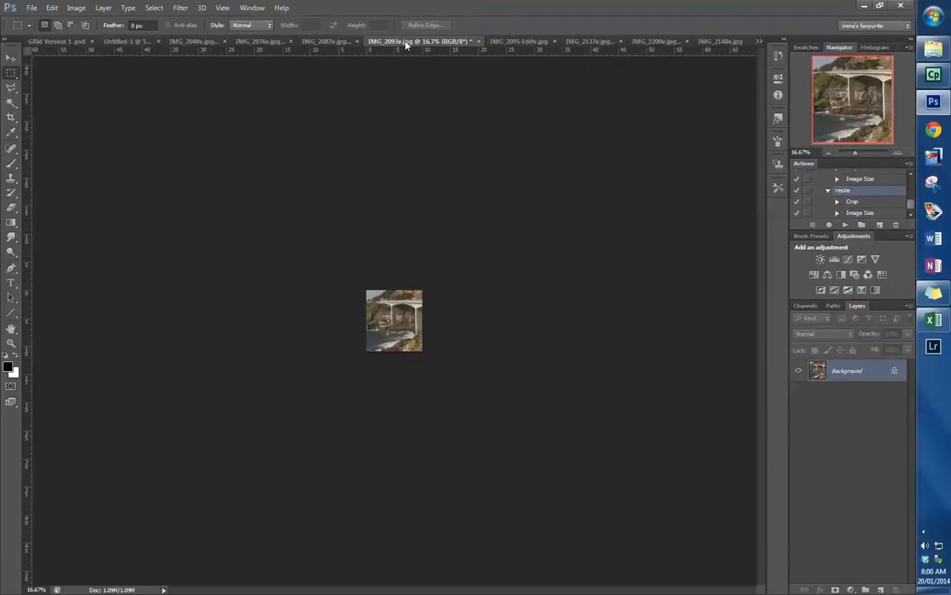
- Place the resized bridge photo in the right-hand cell of the grid's middle row and close IMG_2093v.jpg, saving its changes
{"action": "left_click_drag", "start_coordinate": [405, 46], "coordinate": [417, 94]}
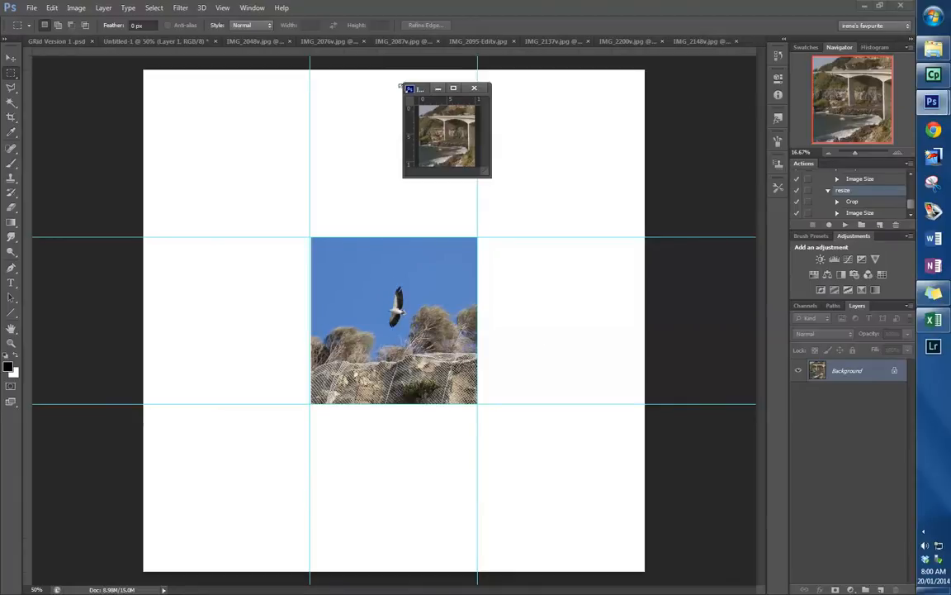
{"action": "left_click", "coordinate": [12, 58]}
{"action": "left_click_drag", "start_coordinate": [459, 140], "coordinate": [512, 242]}
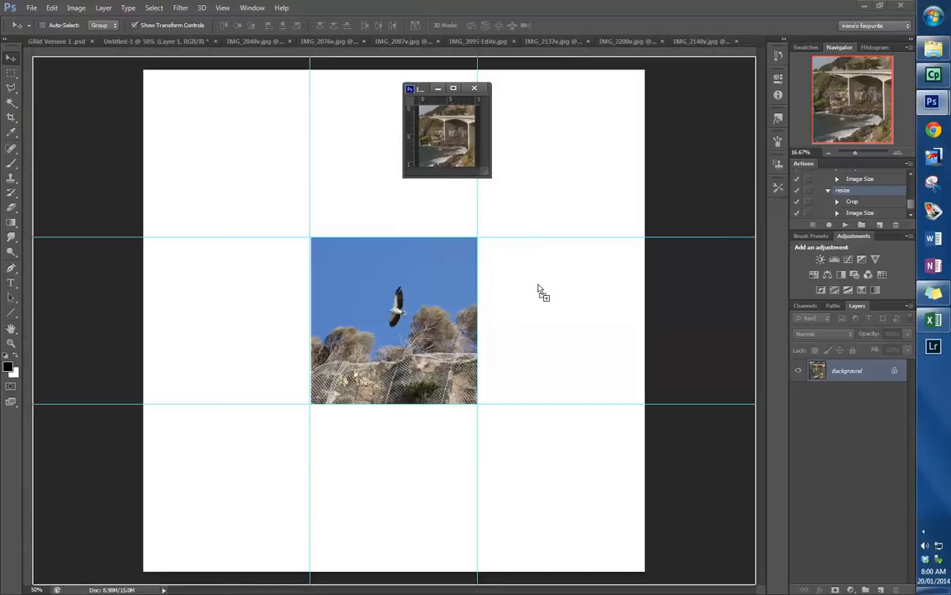
{"action": "left_click_drag", "start_coordinate": [539, 291], "coordinate": [502, 223]}
{"action": "left_click_drag", "start_coordinate": [565, 309], "coordinate": [602, 354]}
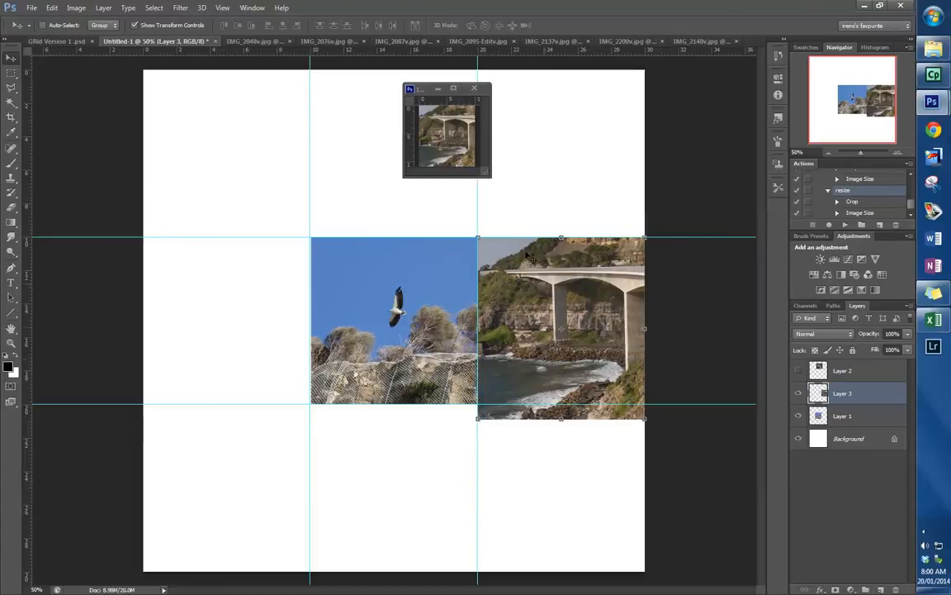
{"action": "left_click", "coordinate": [474, 88]}
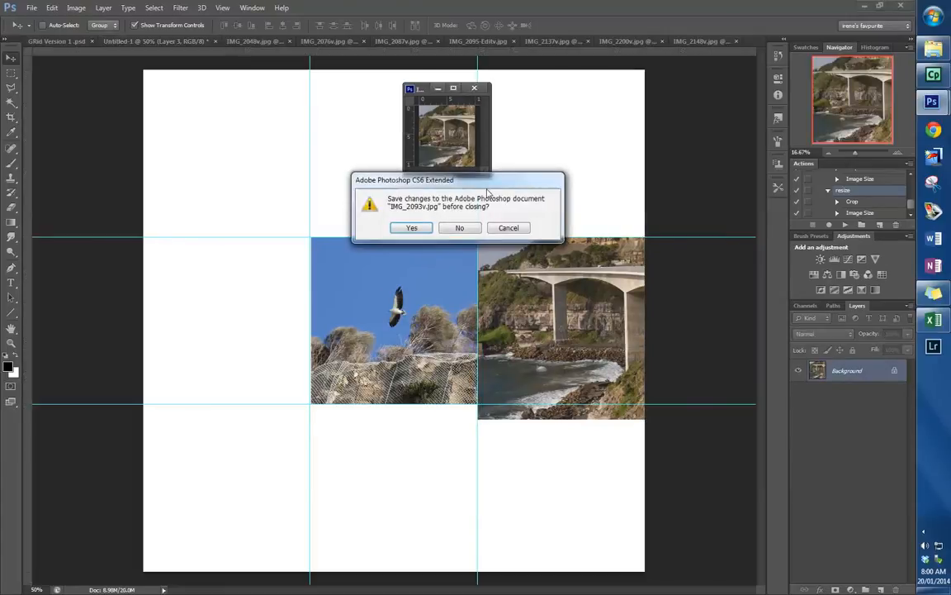
{"action": "left_click", "coordinate": [411, 229]}
- Trim the bridge photo to its grid cell by deleting everything outside the cell, and move it to the grid's upper-right cell
{"action": "left_click", "coordinate": [543, 160]}
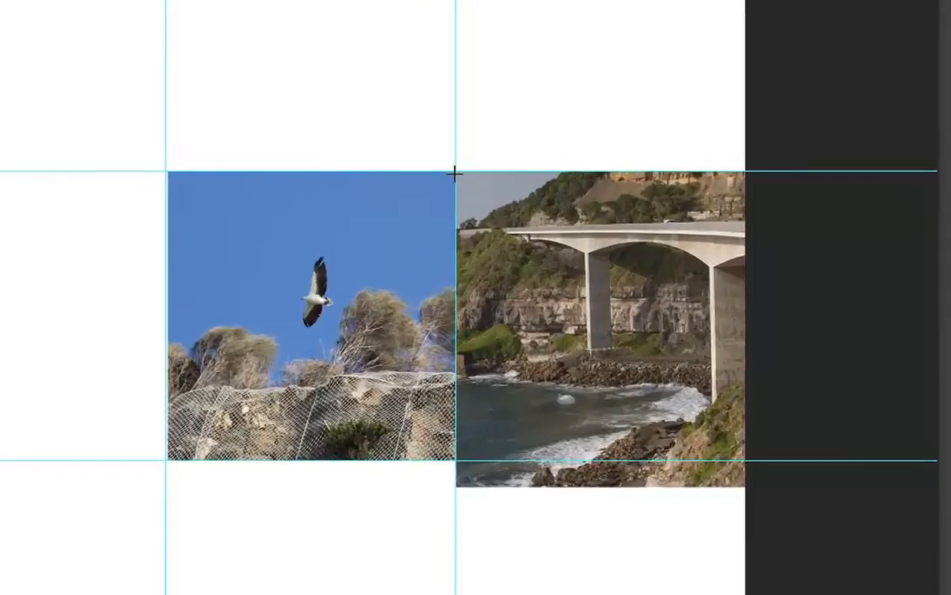
{"action": "left_click_drag", "start_coordinate": [457, 172], "coordinate": [775, 438]}
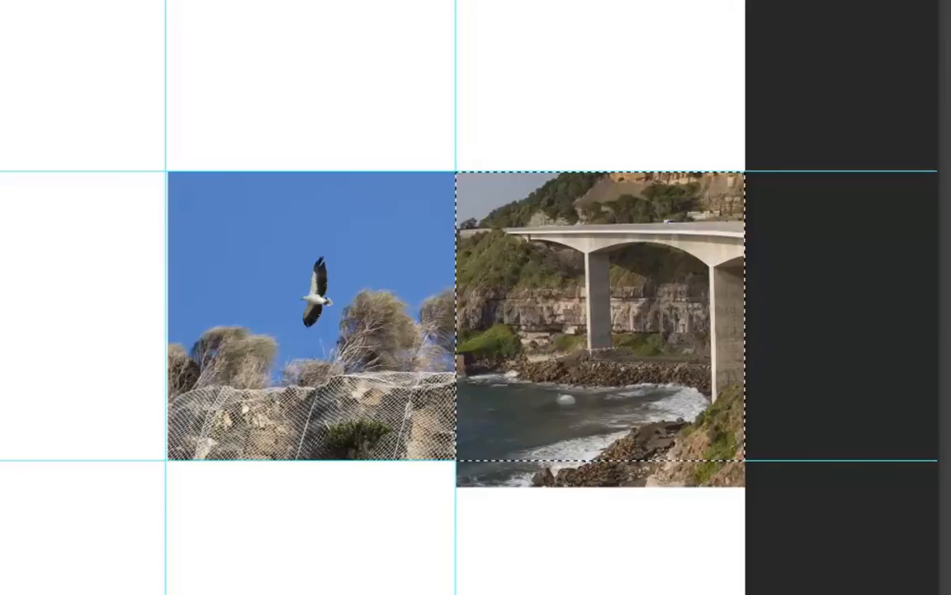
{"action": "key", "text": "ctrl+shift+i"}
{"action": "key", "text": "Delete"}
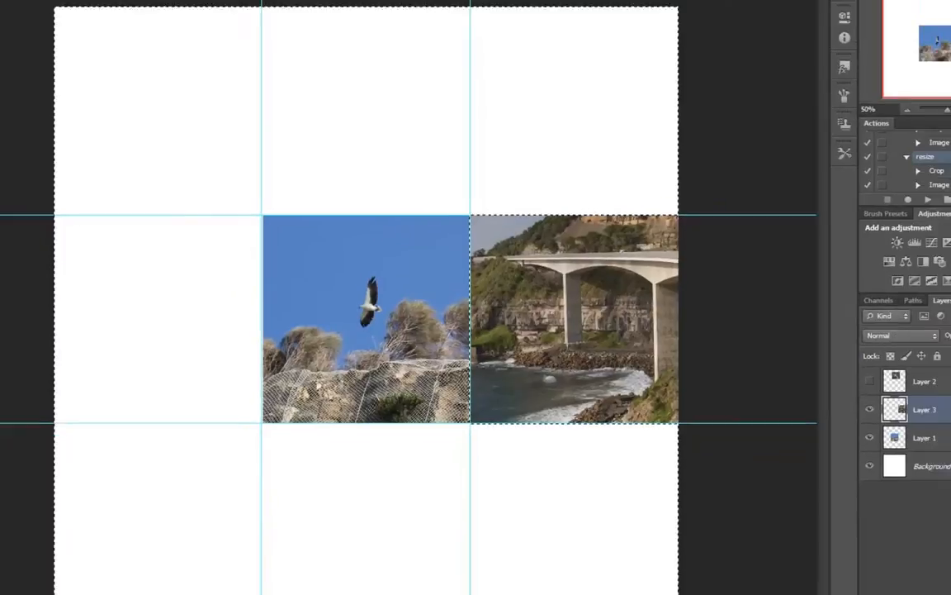
{"action": "left_click", "coordinate": [167, 8]}
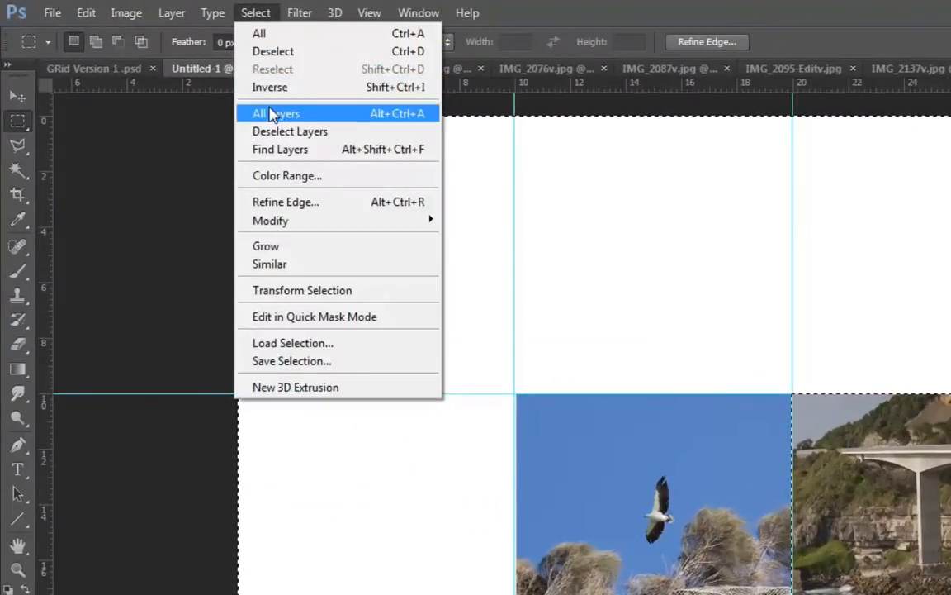
{"action": "left_click", "coordinate": [175, 33]}
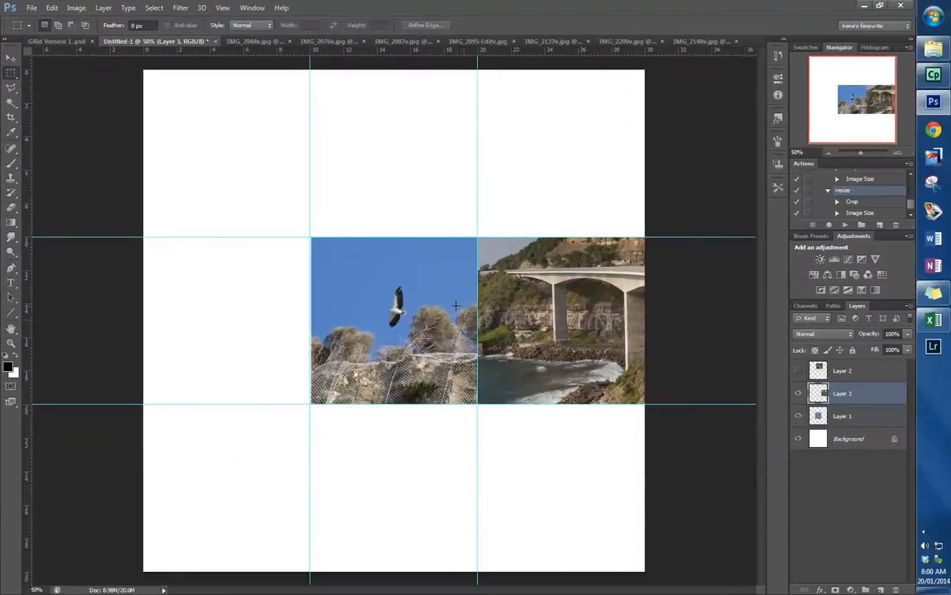
{"action": "key", "text": "v"}
{"action": "left_click_drag", "start_coordinate": [541, 318], "coordinate": [545, 150]}
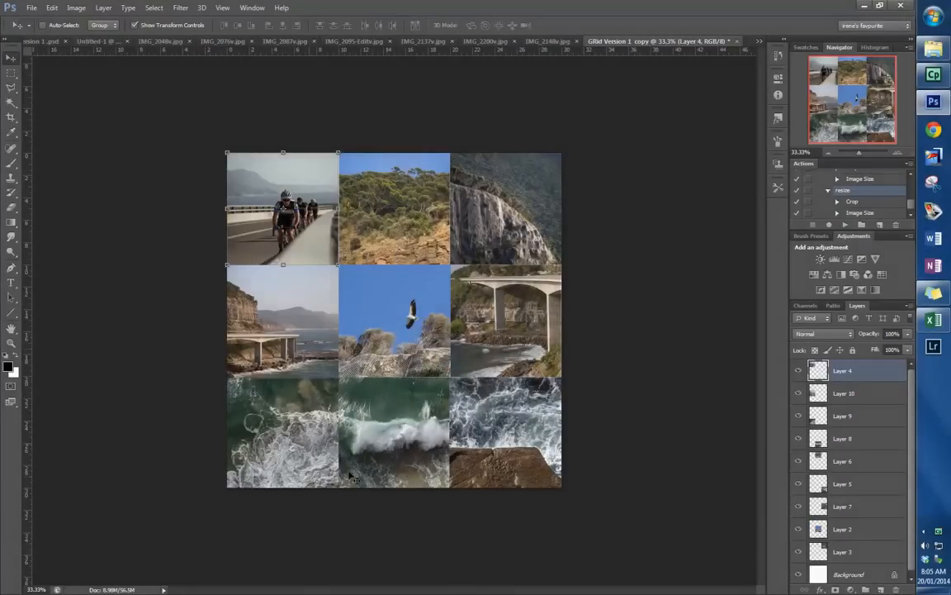
- Select the photo layers of GRid Version 1 copy one after another to examine which grid cell each one fills
{"action": "left_click", "coordinate": [853, 526]}
{"action": "left_click", "coordinate": [855, 506]}
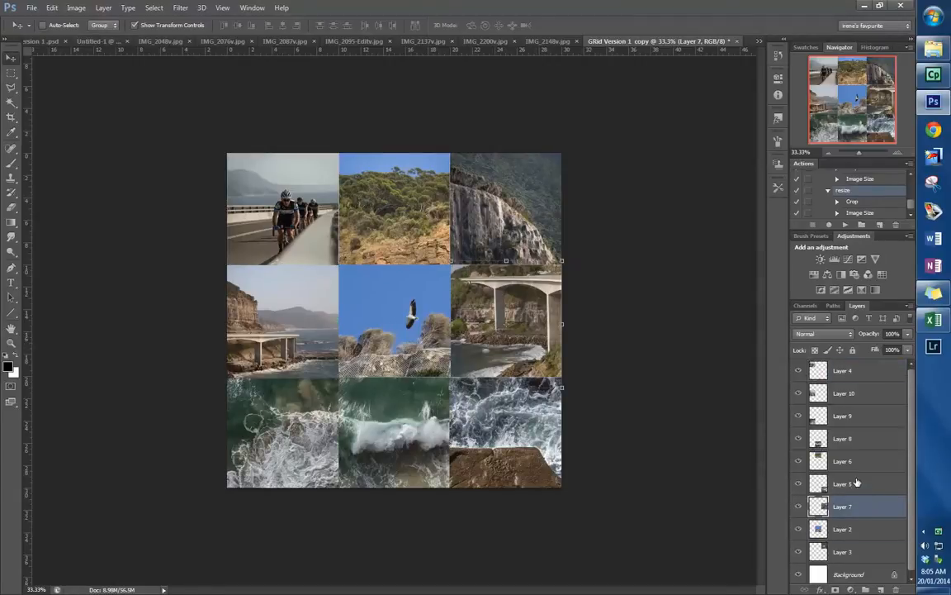
{"action": "left_click", "coordinate": [857, 462]}
{"action": "left_click", "coordinate": [857, 439]}
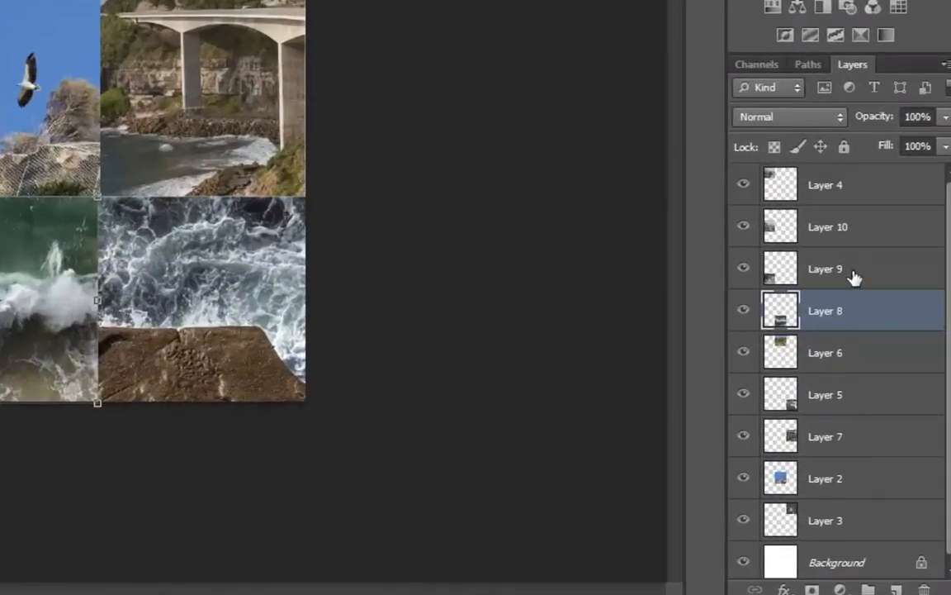
{"action": "left_click", "coordinate": [854, 277]}
{"action": "left_click", "coordinate": [863, 212]}
{"action": "left_click", "coordinate": [874, 184]}
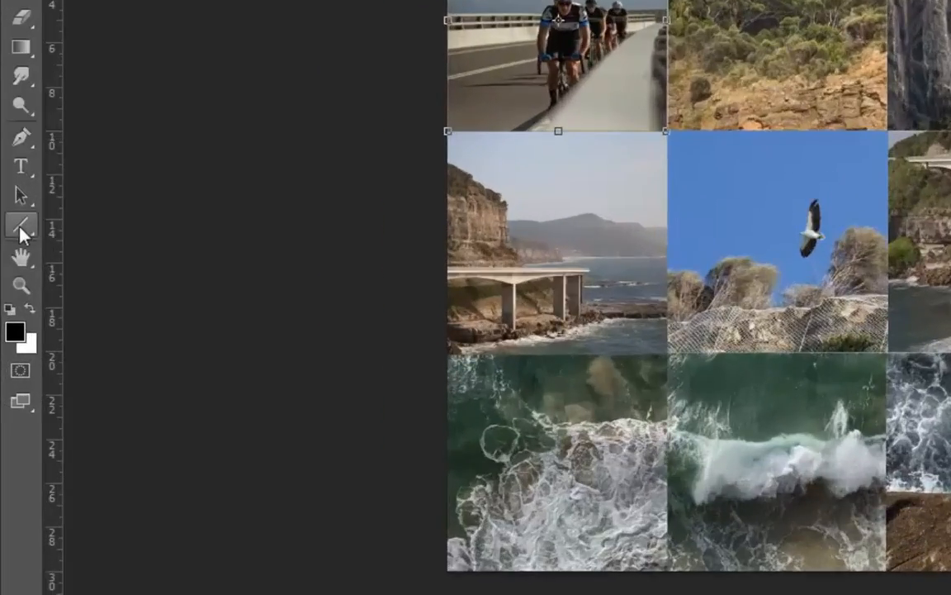
- Draw a black vertical line over the full height of the grid between the first and second columns with the Line tool
{"action": "left_click", "coordinate": [22, 231]}
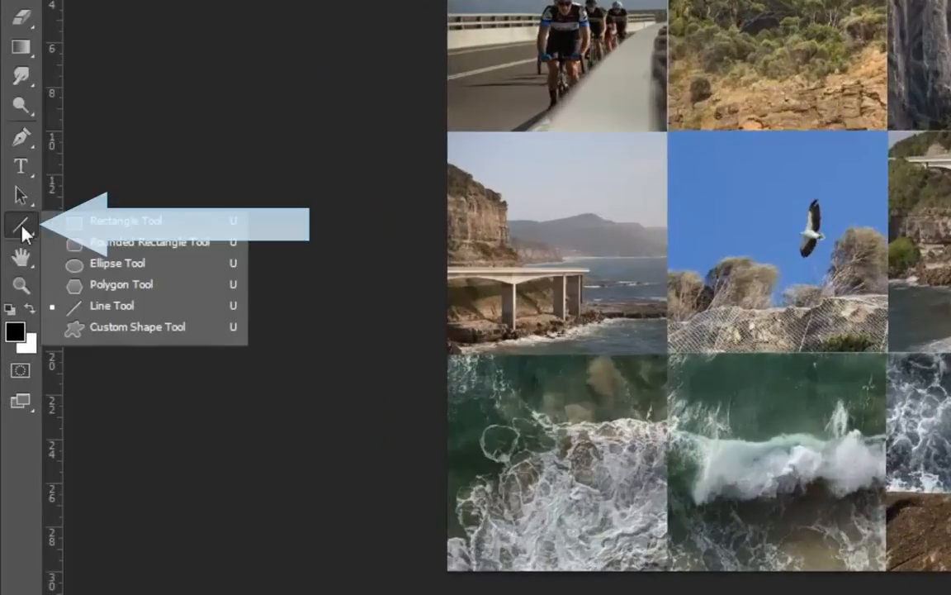
{"action": "left_click", "coordinate": [102, 306]}
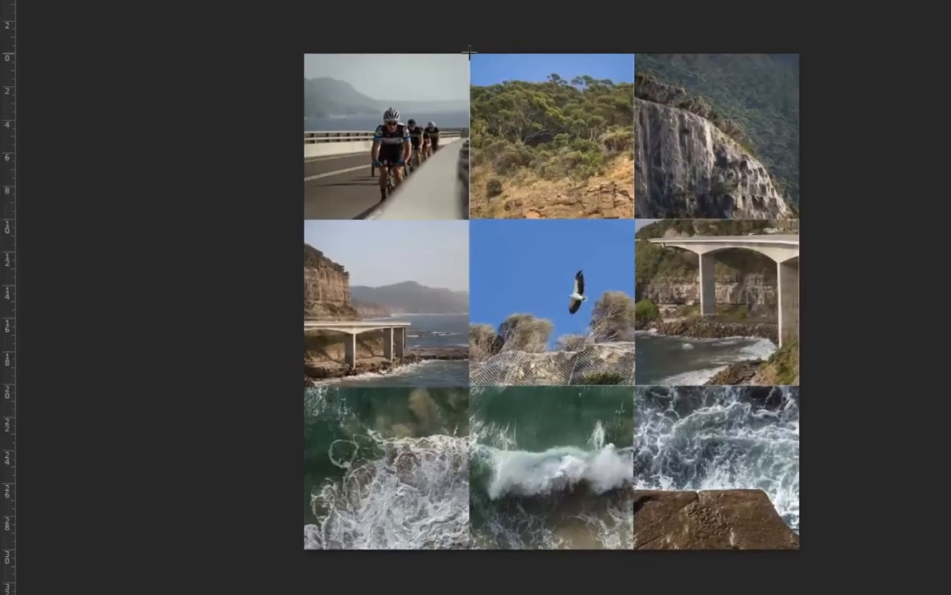
{"action": "left_click_drag", "start_coordinate": [478, 46], "coordinate": [466, 548]}
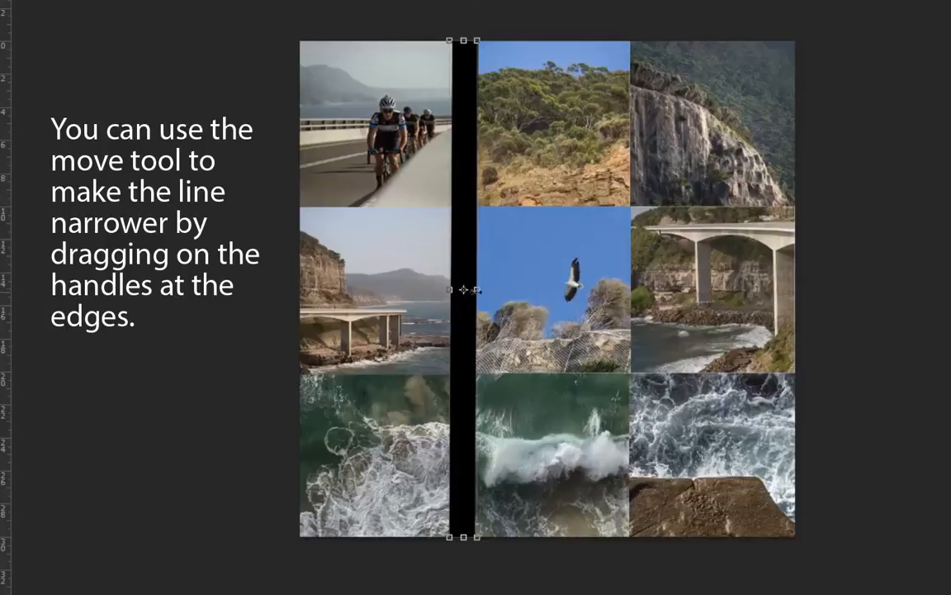
- Narrow the vertical line to a thin divider and move it onto the boundary between the first and second columns
{"action": "left_click_drag", "start_coordinate": [464, 289], "coordinate": [454, 289]}
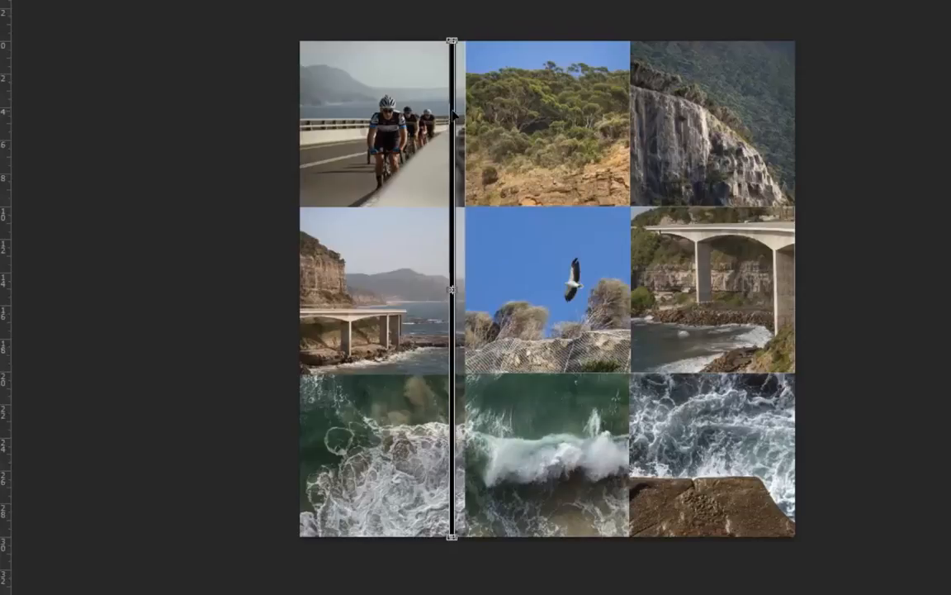
{"action": "left_click_drag", "start_coordinate": [452, 121], "coordinate": [467, 121]}
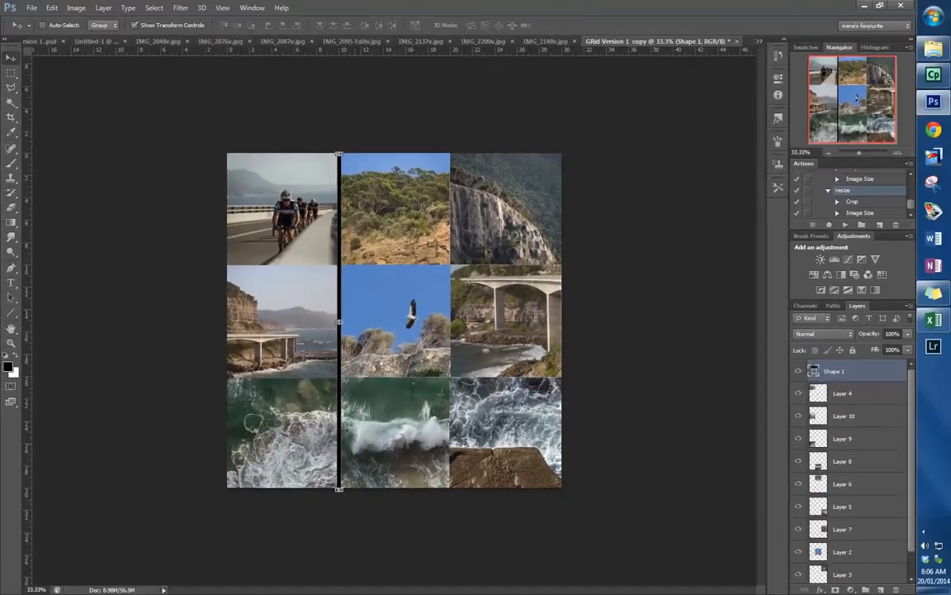
- Duplicate the Shape 1 line layer and move the copy onto the boundary between the second and third columns
{"action": "right_click", "coordinate": [849, 378]}
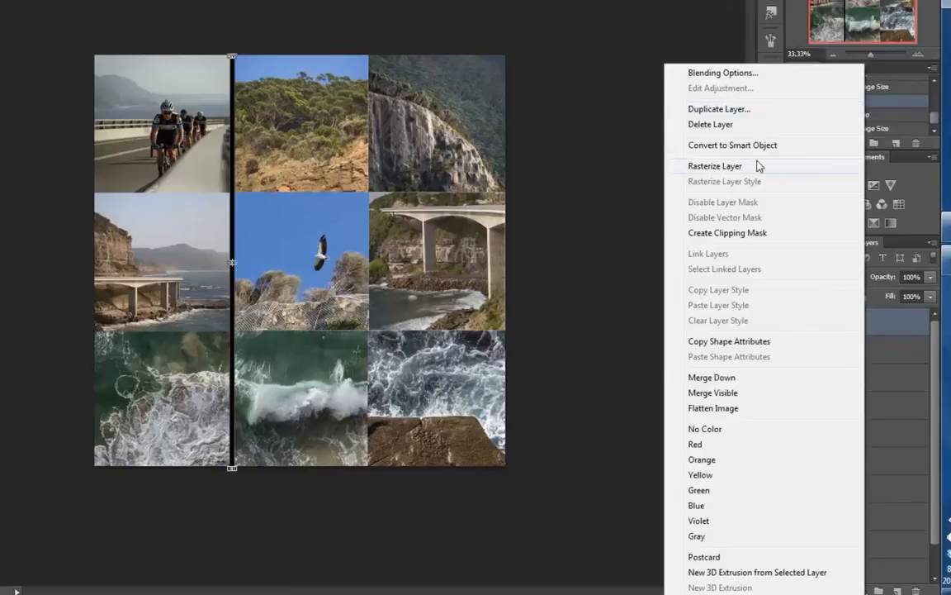
{"action": "left_click", "coordinate": [753, 114]}
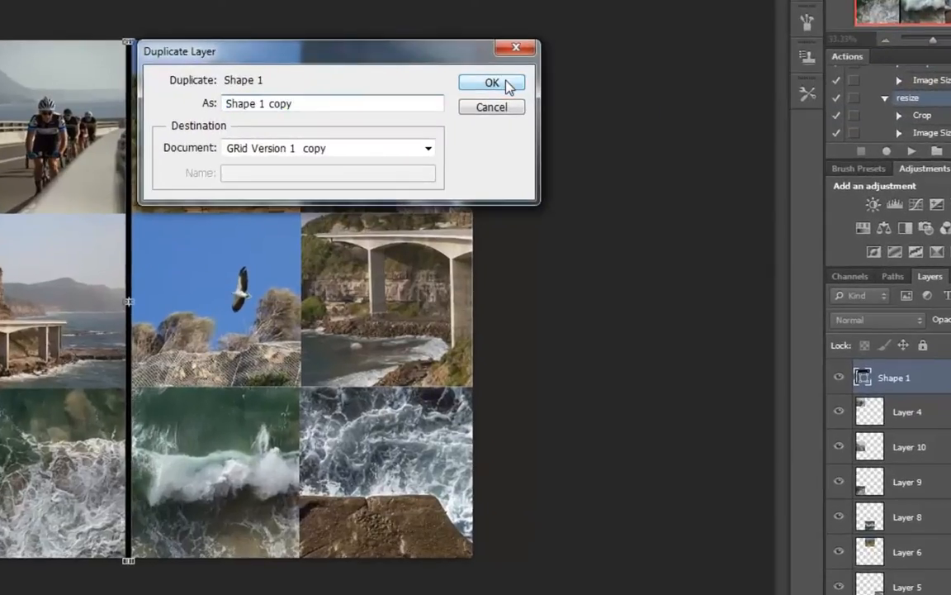
{"action": "left_click", "coordinate": [496, 84]}
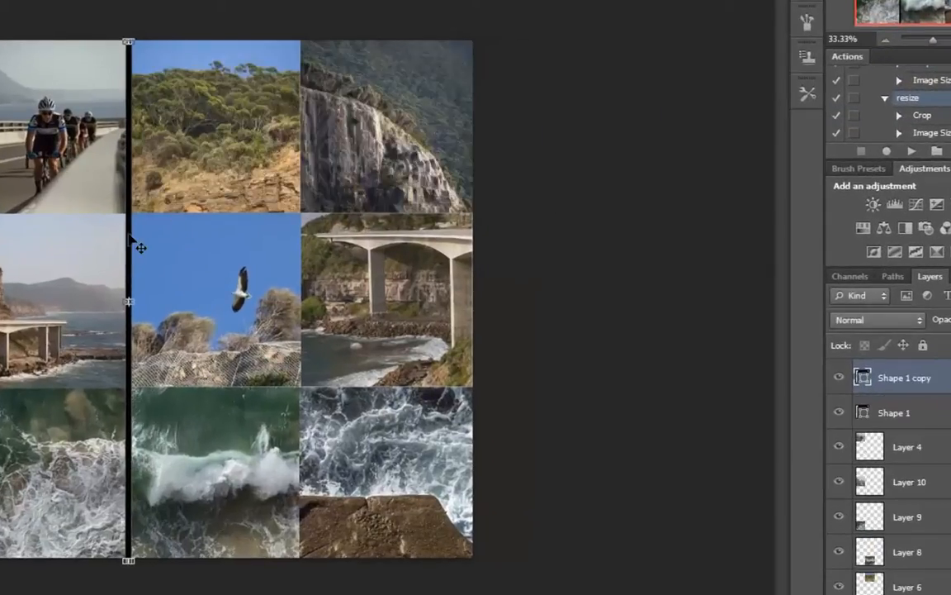
{"action": "left_click_drag", "start_coordinate": [128, 237], "coordinate": [298, 235]}
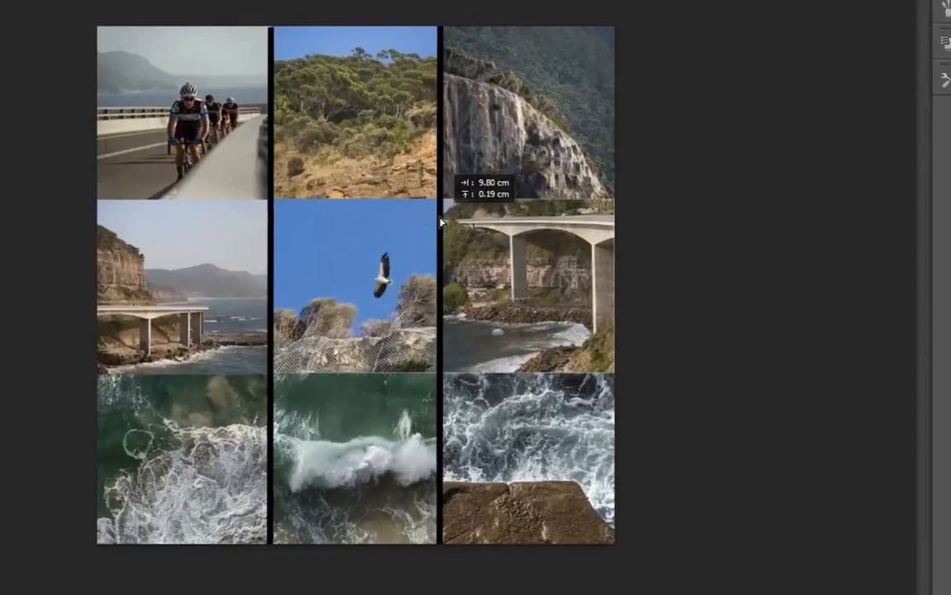
{"action": "left_click_drag", "start_coordinate": [440, 221], "coordinate": [440, 222]}
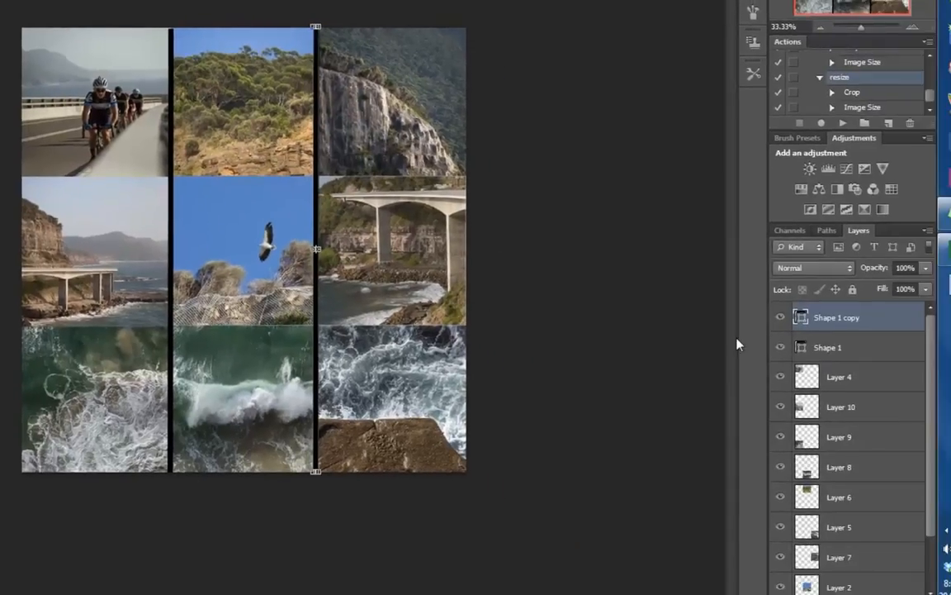
- Turn a duplicate of the Shape 1 copy line horizontal and place it along the boundary between the middle and bottom rows
{"action": "right_click", "coordinate": [859, 325]}
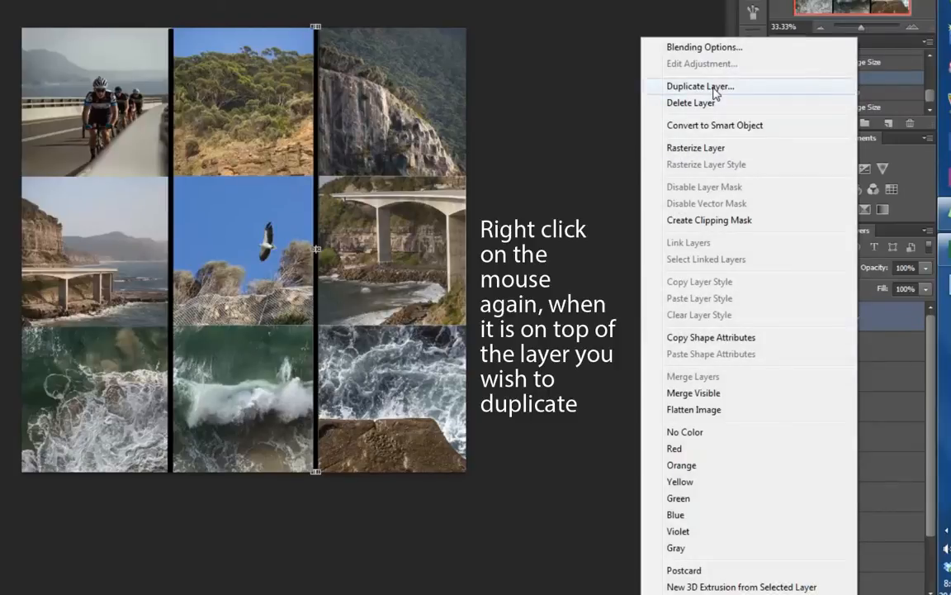
{"action": "left_click", "coordinate": [700, 86]}
{"action": "left_click", "coordinate": [484, 64]}
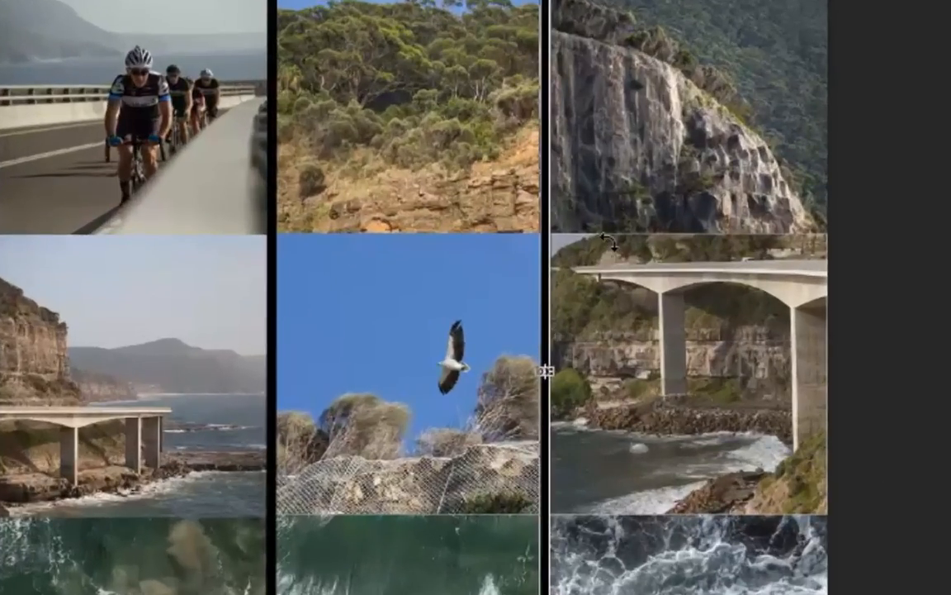
{"action": "left_click_drag", "start_coordinate": [505, 204], "coordinate": [349, 274]}
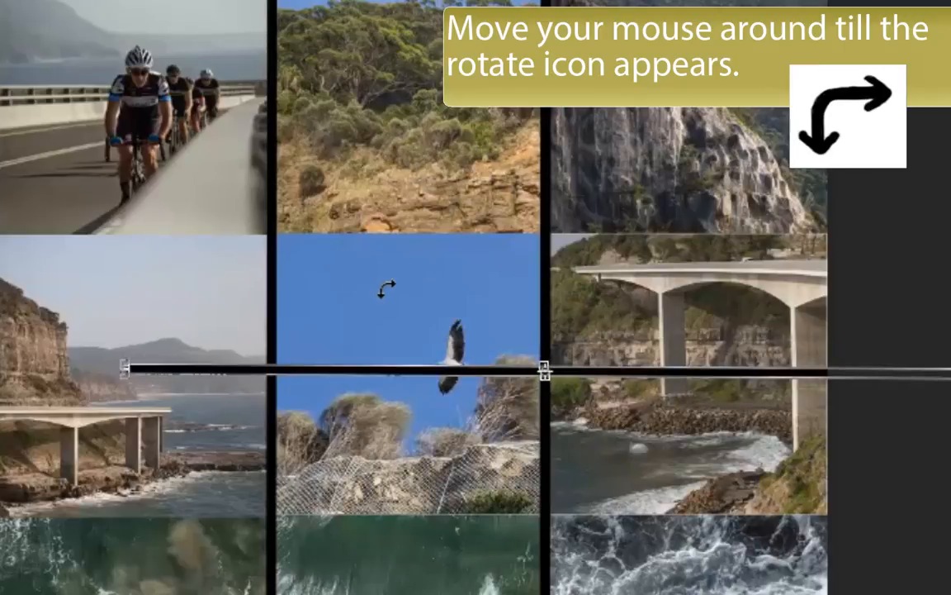
{"action": "left_click_drag", "start_coordinate": [636, 380], "coordinate": [495, 524]}
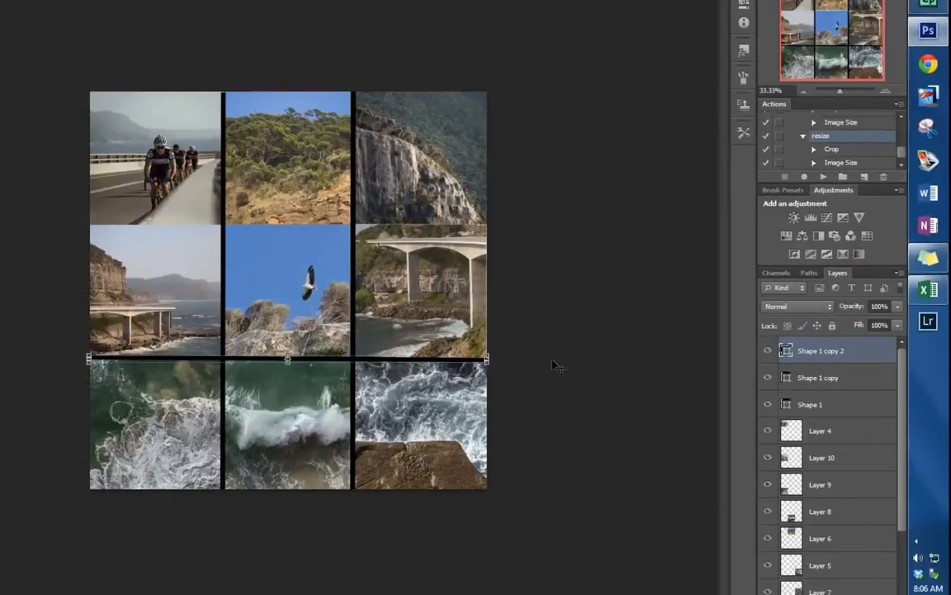
- Duplicate the horizontal line layer and move the copy onto the boundary between the top and middle rows
{"action": "right_click", "coordinate": [827, 352]}
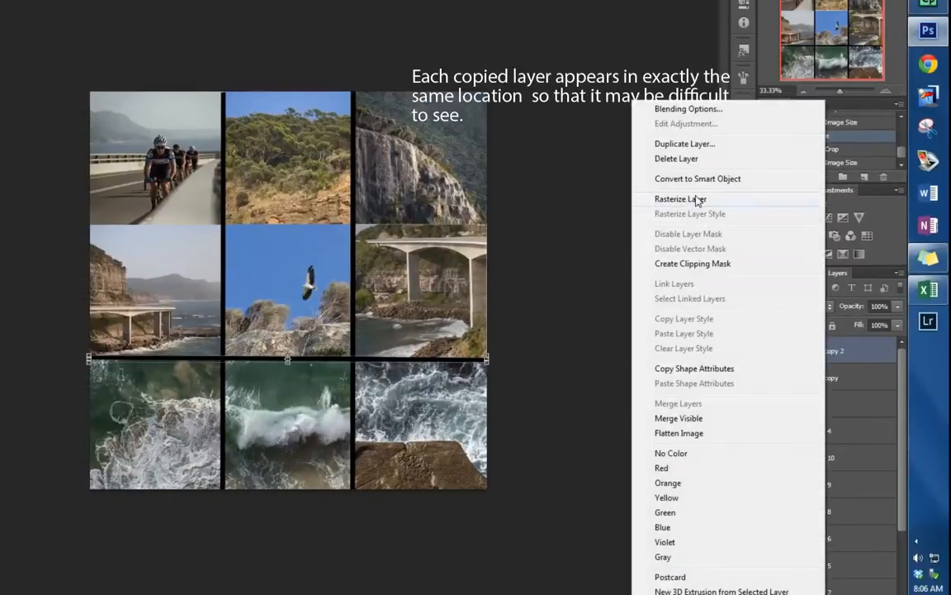
{"action": "left_click", "coordinate": [685, 145]}
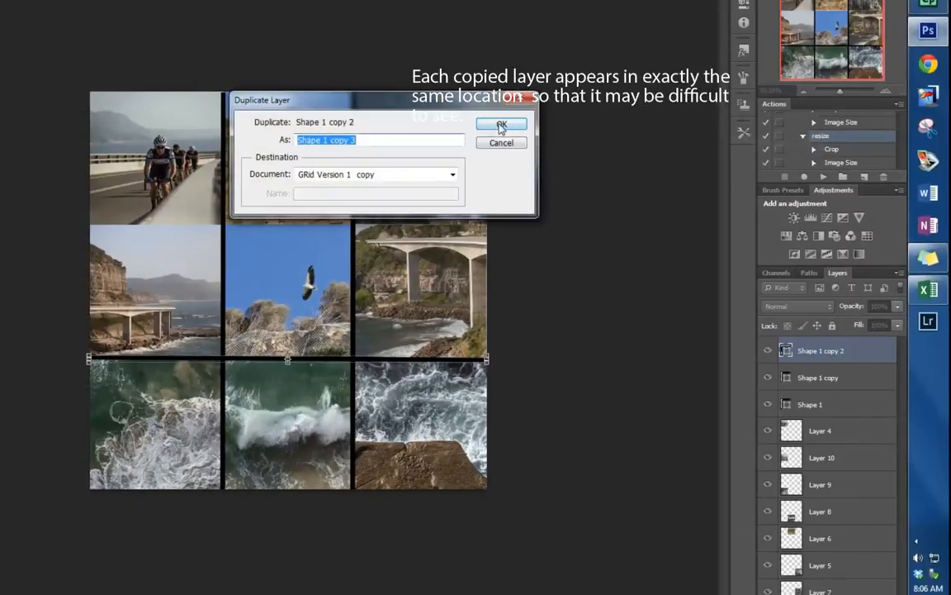
{"action": "left_click", "coordinate": [499, 124]}
{"action": "left_click_drag", "start_coordinate": [344, 363], "coordinate": [340, 234]}
{"action": "left_click_drag", "start_coordinate": [340, 234], "coordinate": [339, 232]}
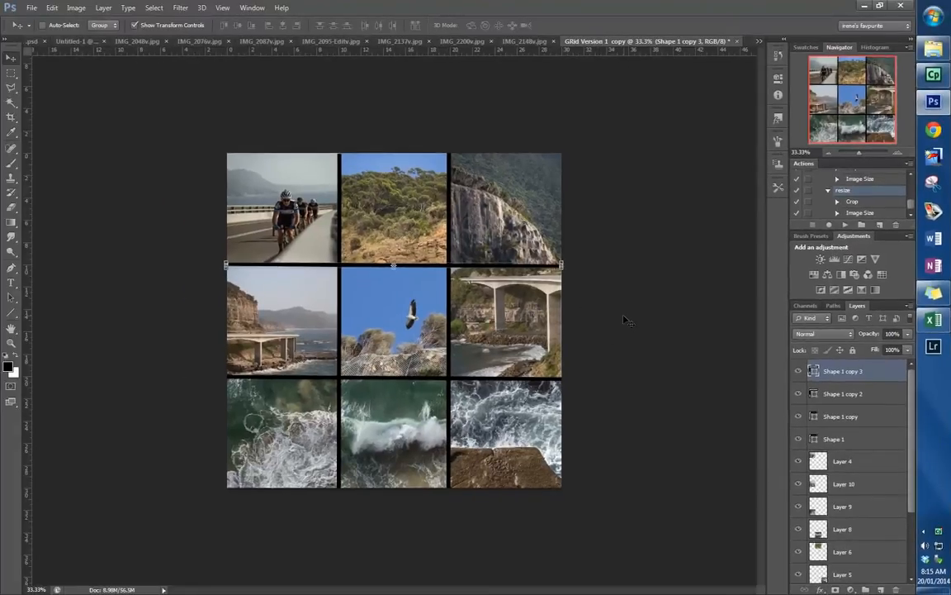
- Add a Hue/Saturation adjustment layer with Hue +13 and Saturation -78, and compare the grid with the layer hidden and shown
{"action": "left_click_drag", "start_coordinate": [913, 502], "coordinate": [919, 566]}
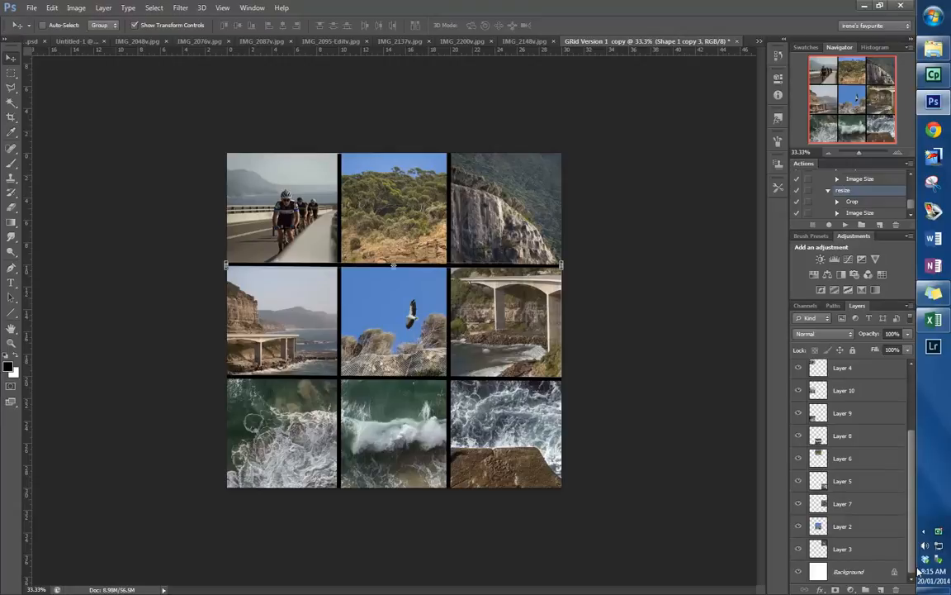
{"action": "left_click", "coordinate": [828, 276]}
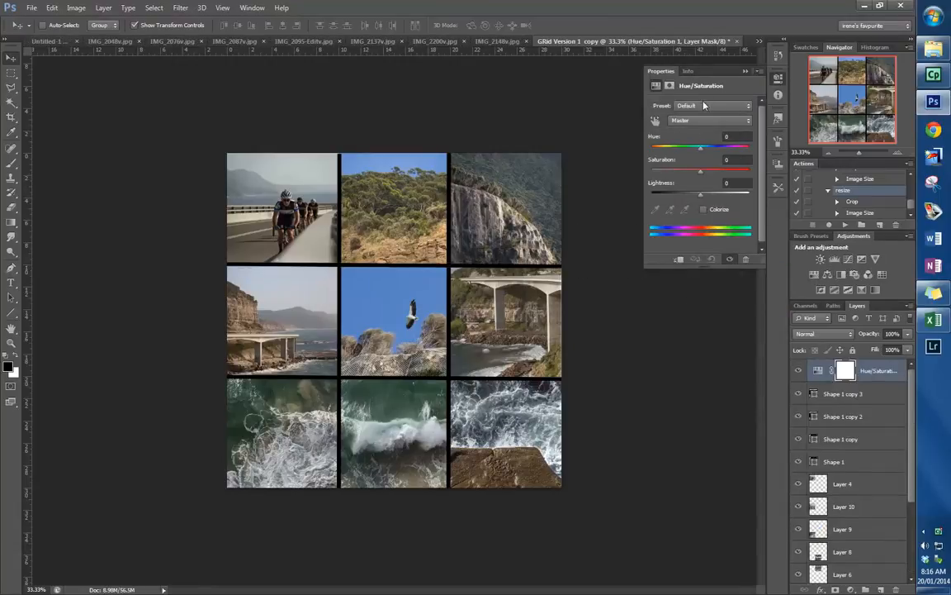
{"action": "left_click_drag", "start_coordinate": [701, 151], "coordinate": [663, 180]}
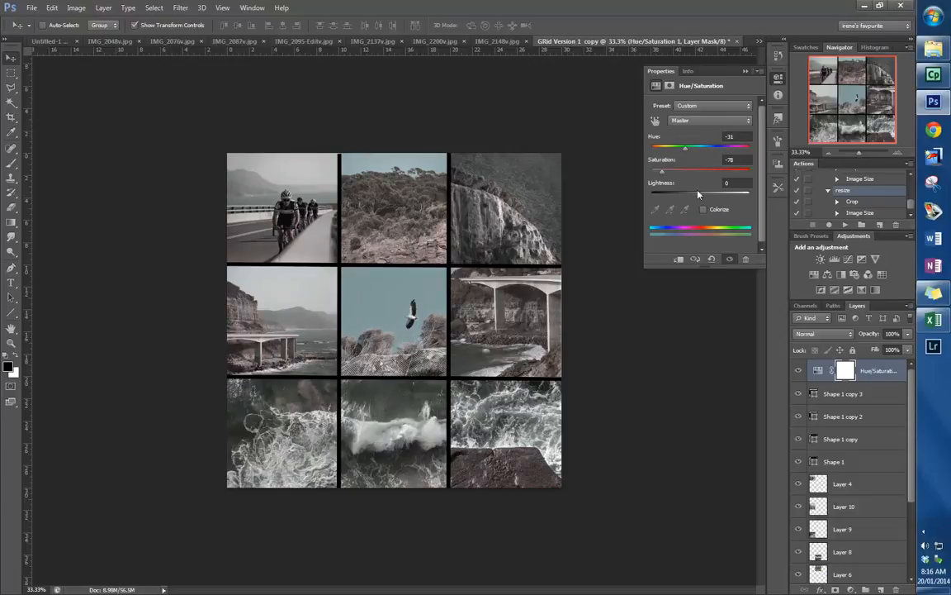
{"action": "left_click_drag", "start_coordinate": [685, 151], "coordinate": [708, 154]}
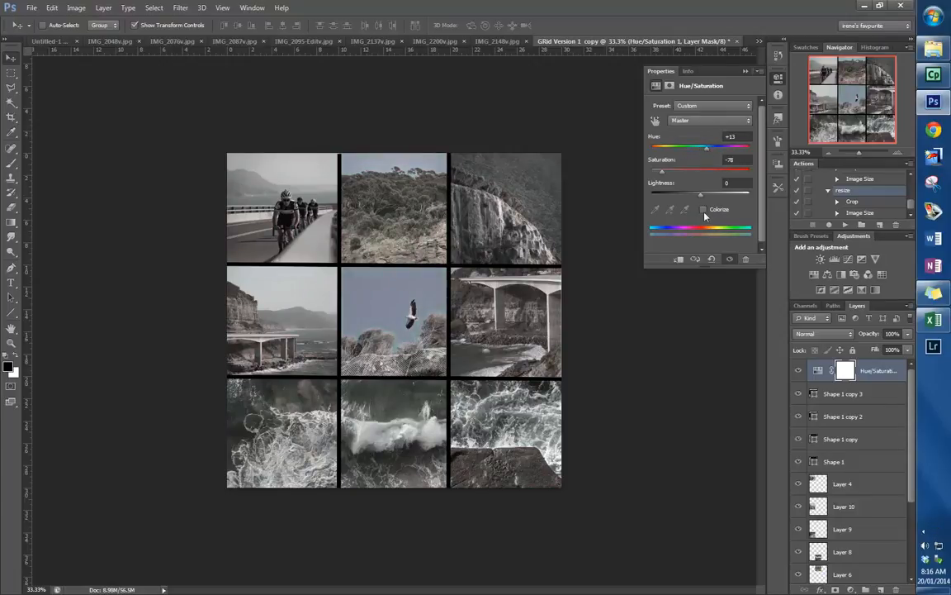
{"action": "left_click", "coordinate": [799, 371]}
{"action": "left_click", "coordinate": [798, 371]}
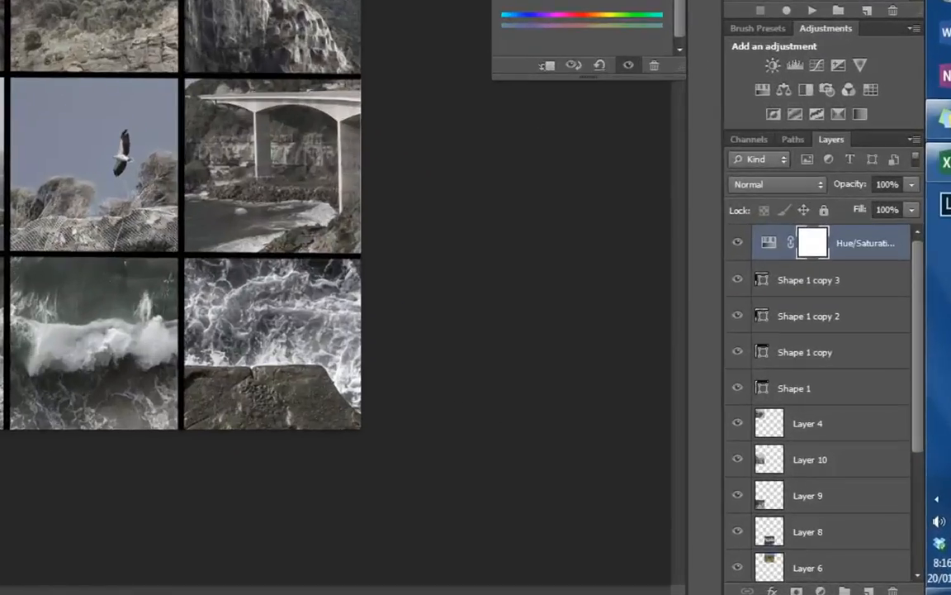
- Hide the Hue/Saturation adjustment layer and add a Color Lookup adjustment layer to the photo grid
{"action": "left_click", "coordinate": [738, 247]}
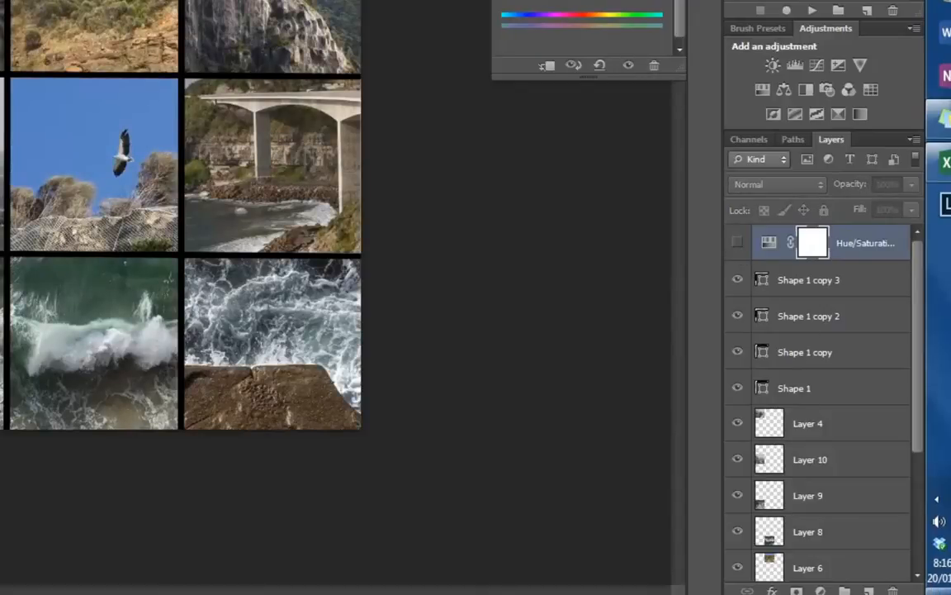
{"action": "left_click", "coordinate": [822, 589]}
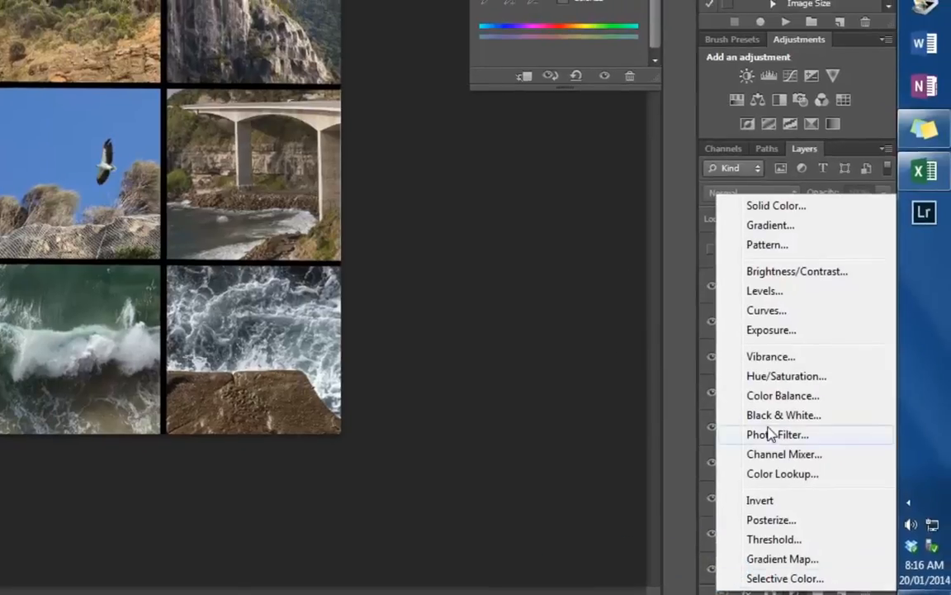
{"action": "left_click", "coordinate": [791, 475]}
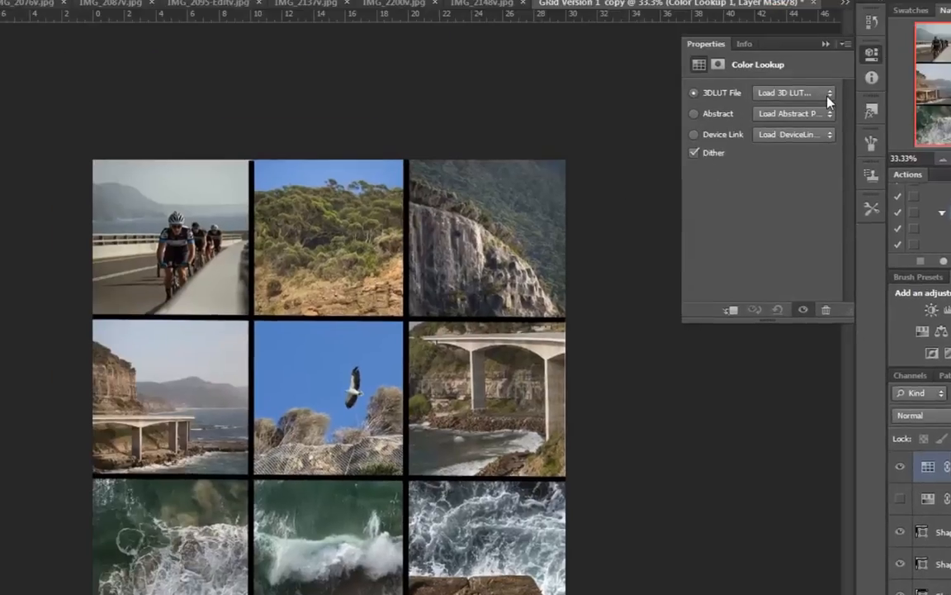
- Try the 3DLUT files FallColors.look, Crisp_Winter.look and FoggyNight.3DL on the Color Lookup layer
{"action": "left_click", "coordinate": [805, 108]}
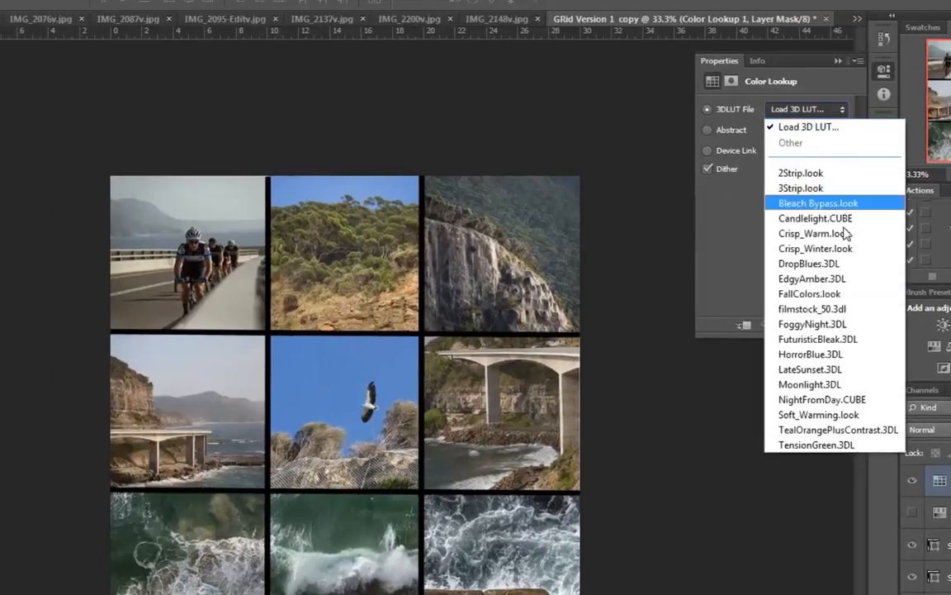
{"action": "left_click", "coordinate": [839, 295]}
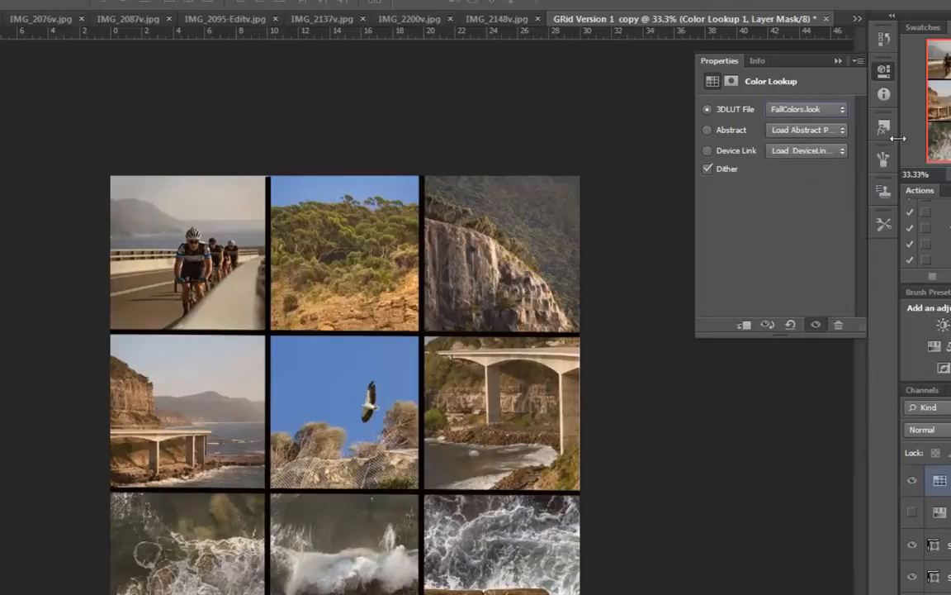
{"action": "left_click", "coordinate": [841, 110]}
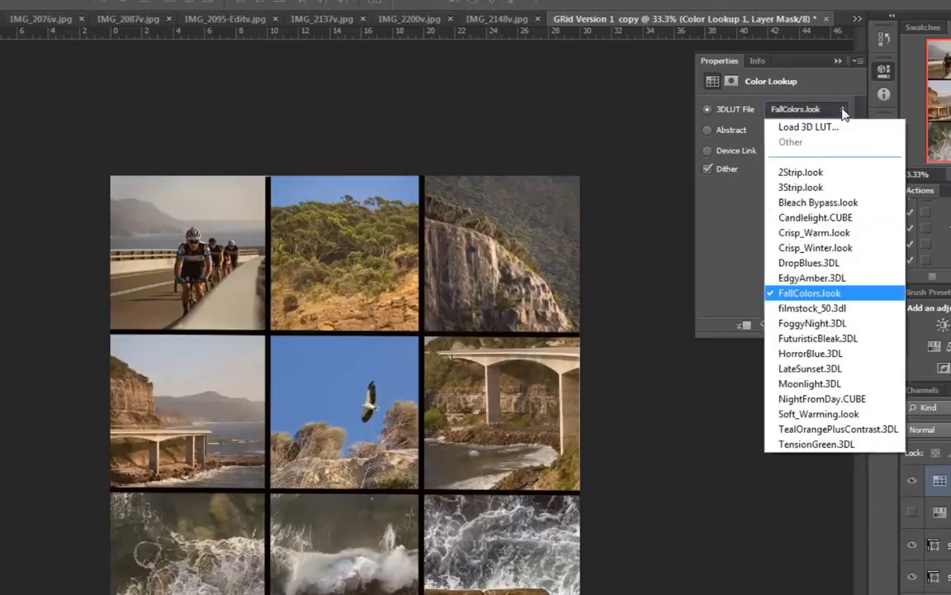
{"action": "left_click", "coordinate": [830, 248]}
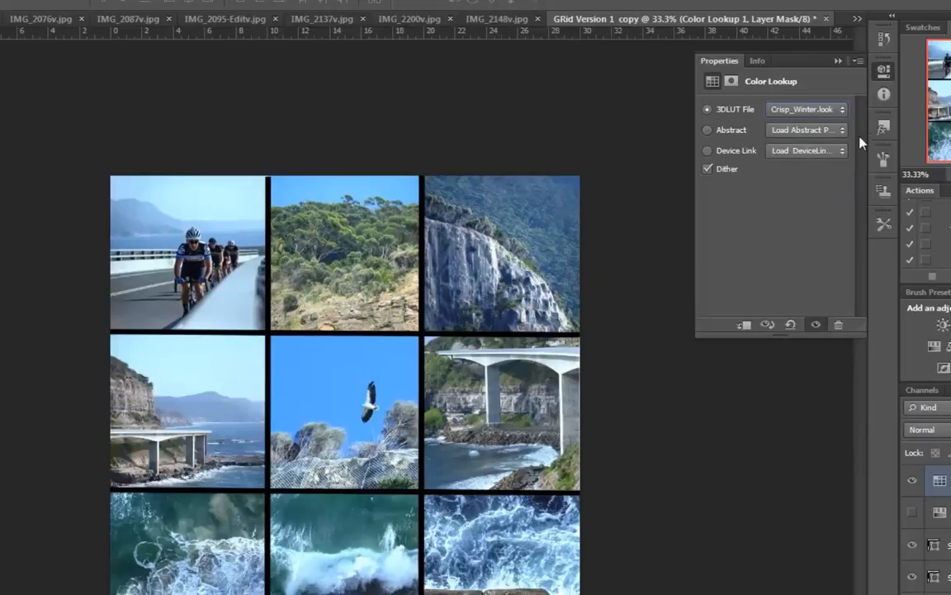
{"action": "left_click", "coordinate": [842, 110]}
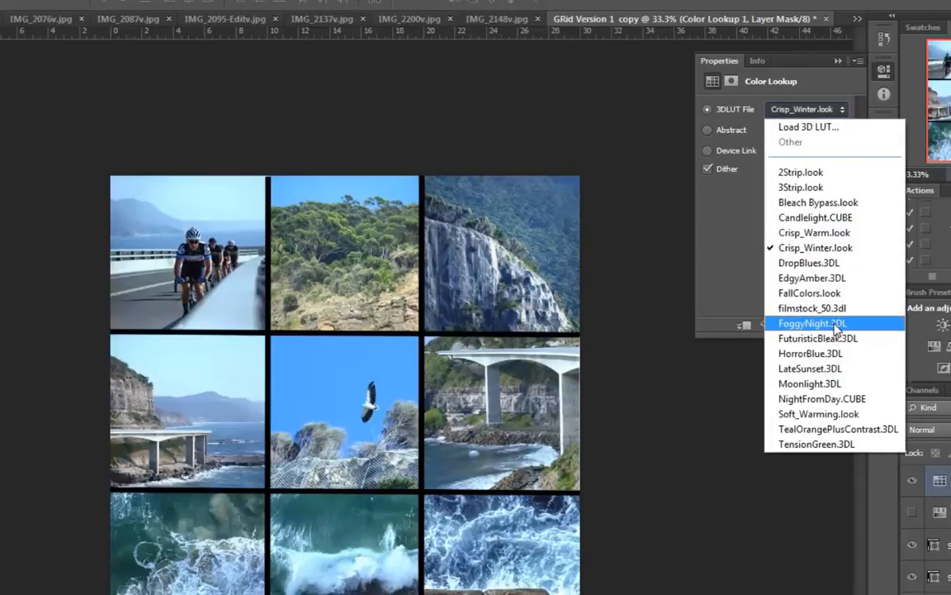
{"action": "left_click", "coordinate": [834, 361]}
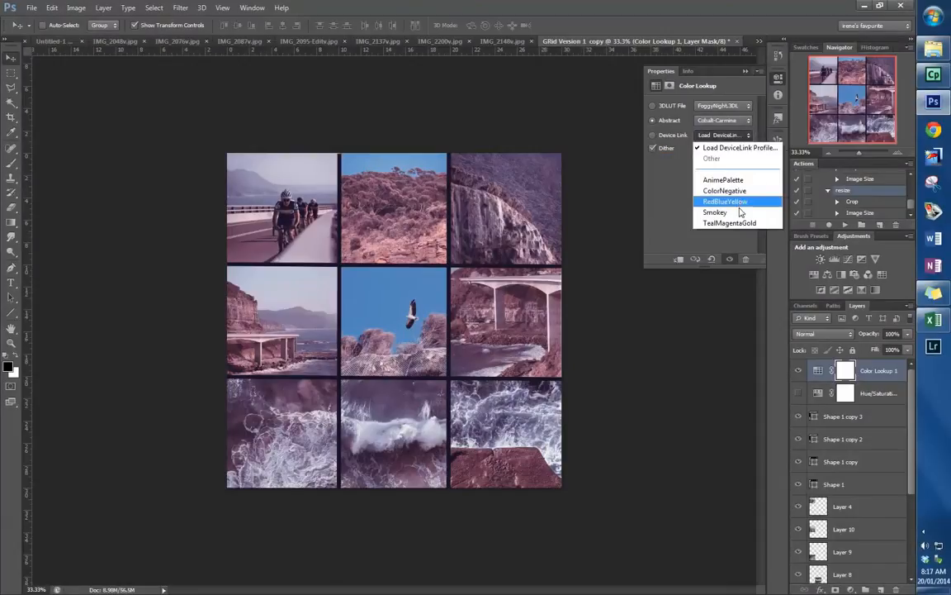
- Try the AnimePalette and TealMagentaGold device links and the Pastel 8 Hues abstract profile on the Color Lookup layer
{"action": "left_click", "coordinate": [735, 180]}
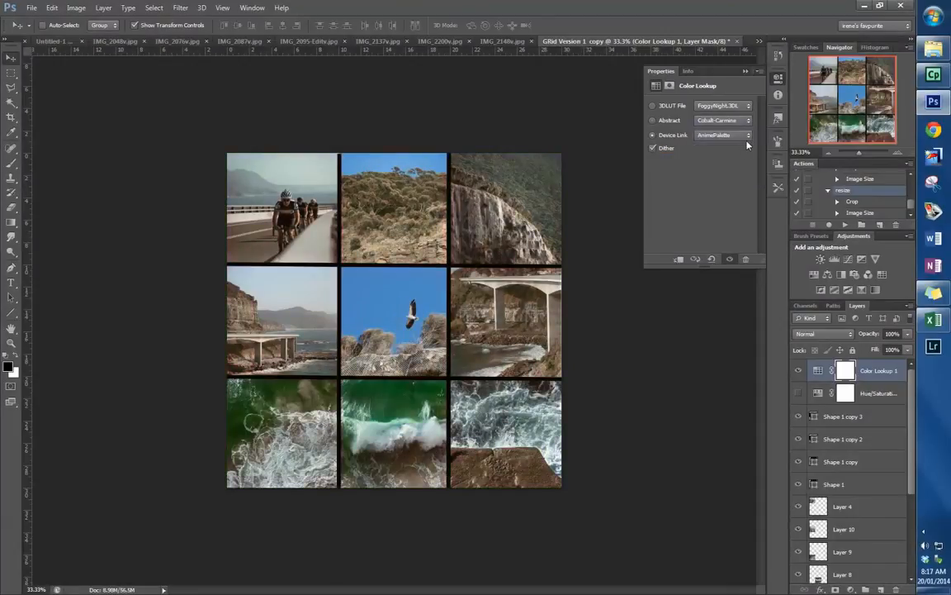
{"action": "left_click", "coordinate": [724, 134]}
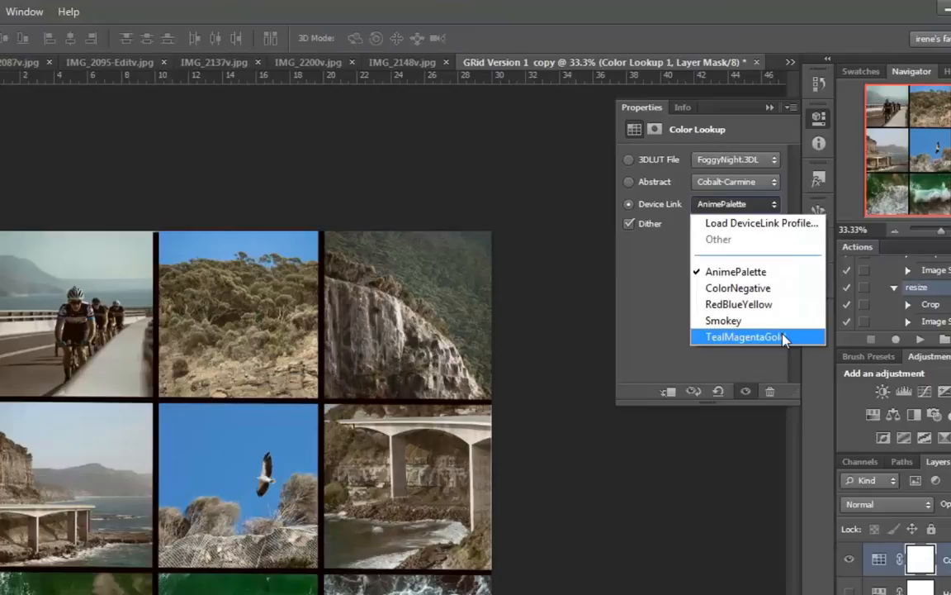
{"action": "left_click", "coordinate": [783, 337]}
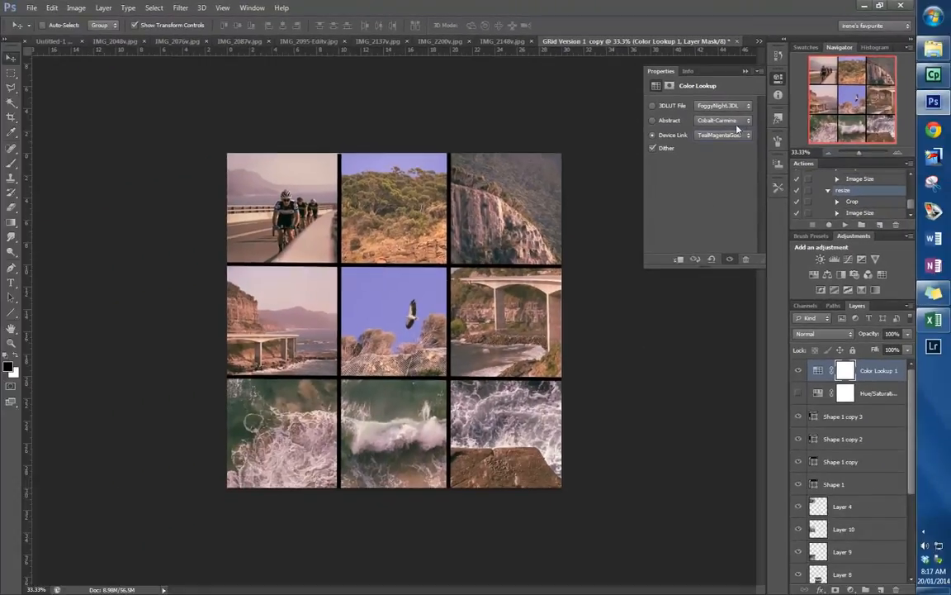
{"action": "left_click", "coordinate": [773, 181]}
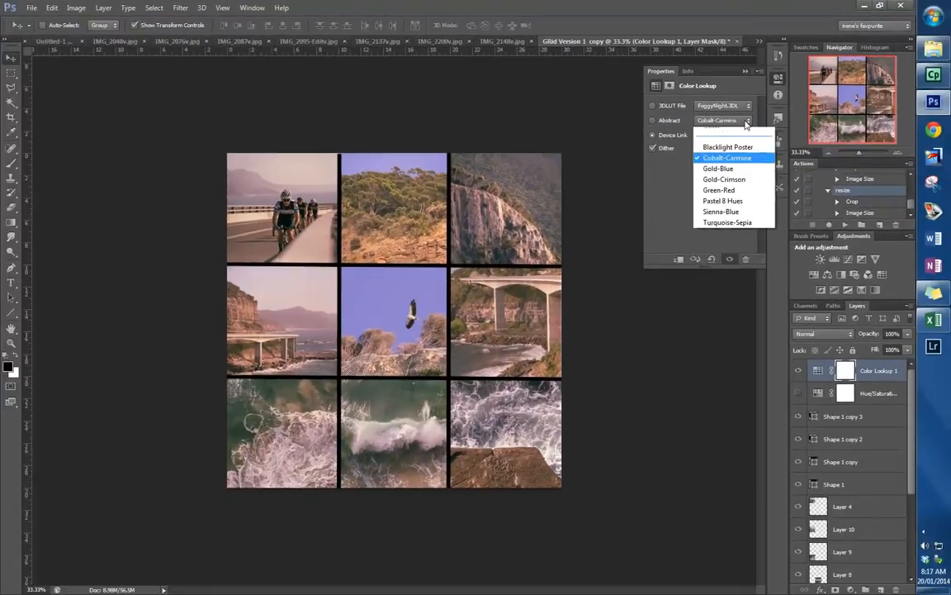
{"action": "left_click", "coordinate": [725, 199]}
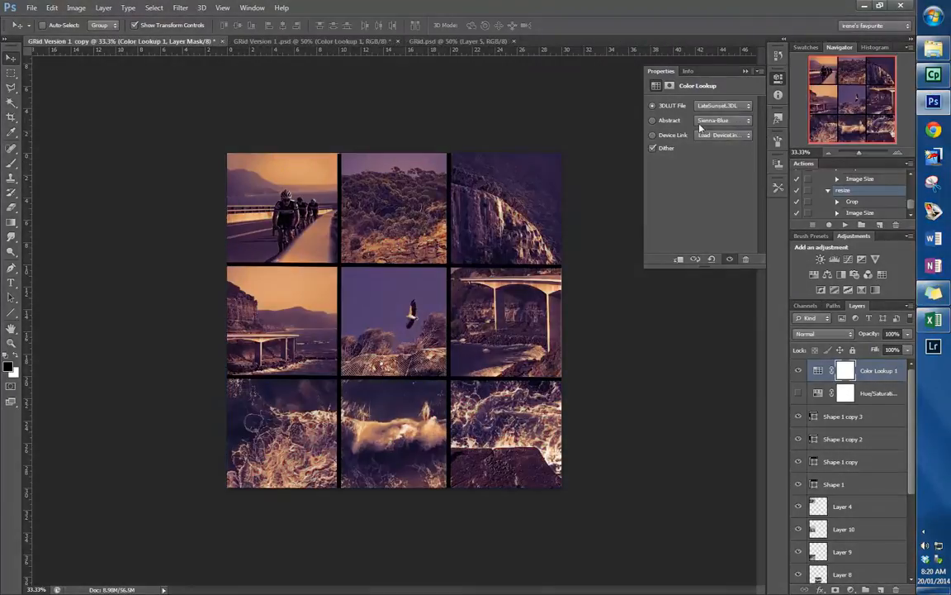
- Keep LateSunset.3DL as the Color Lookup layer's 3DLUT file and flatten the image
{"action": "left_click", "coordinate": [748, 106]}
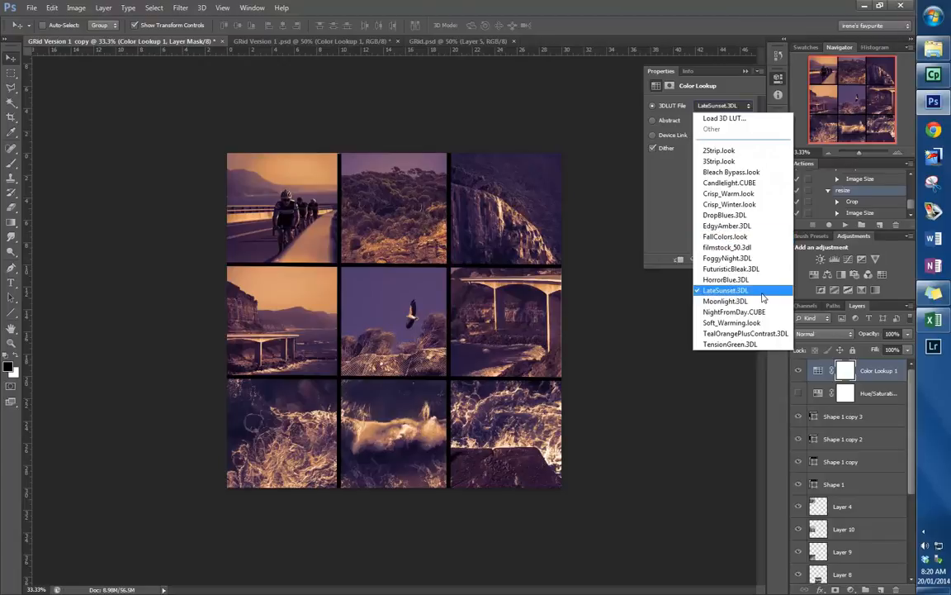
{"action": "left_click", "coordinate": [617, 319]}
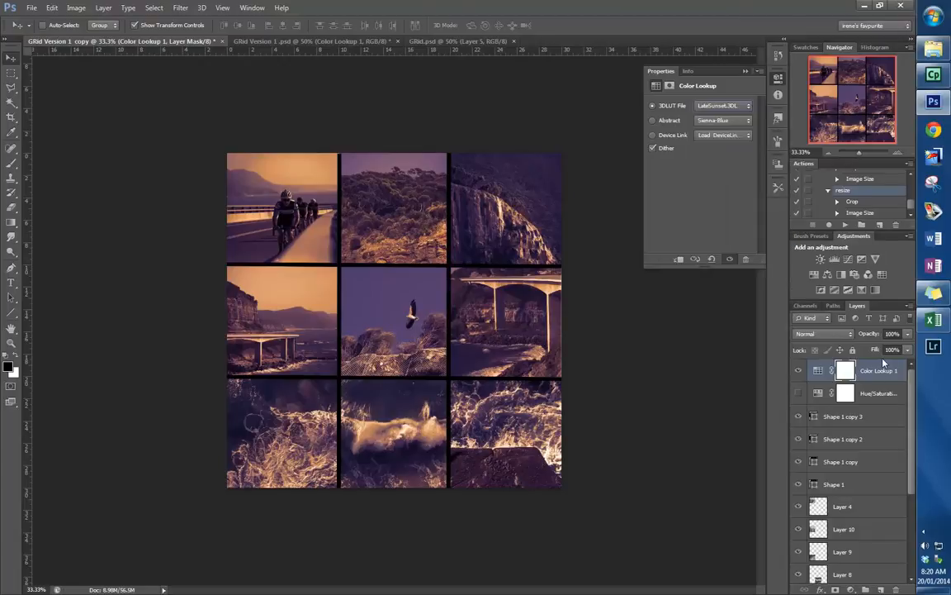
{"action": "mouse_move", "coordinate": [911, 447]}
{"action": "left_mouse_down"}
{"action": "mouse_move", "coordinate": [915, 552]}
{"action": "mouse_move", "coordinate": [908, 437]}
{"action": "left_mouse_up"}
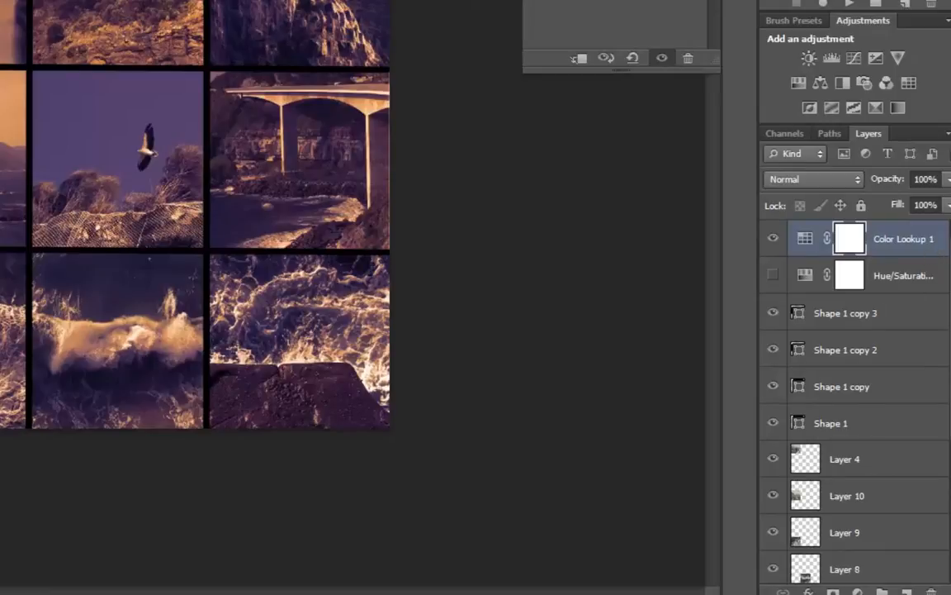
{"action": "left_click", "coordinate": [948, 136]}
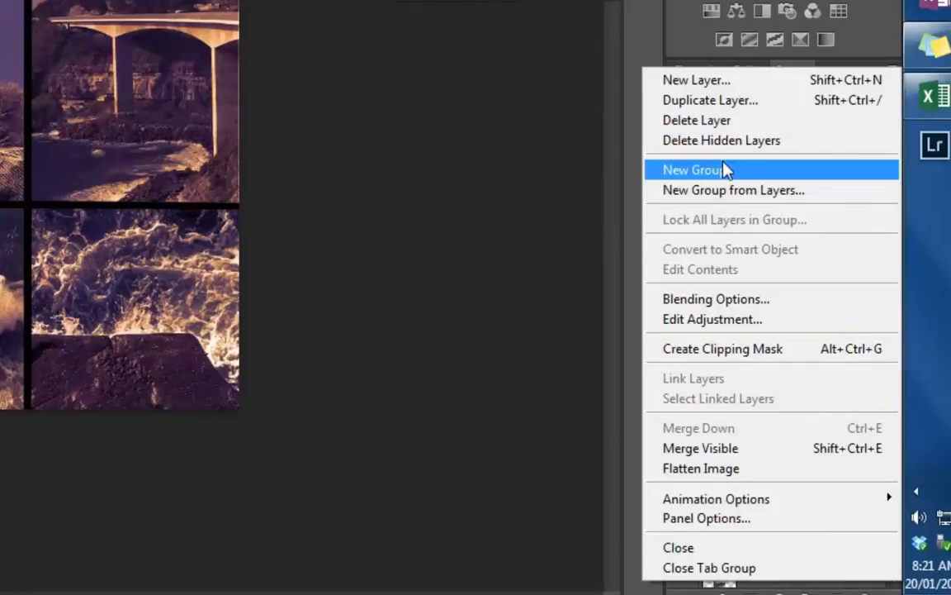
{"action": "left_click", "coordinate": [761, 479]}
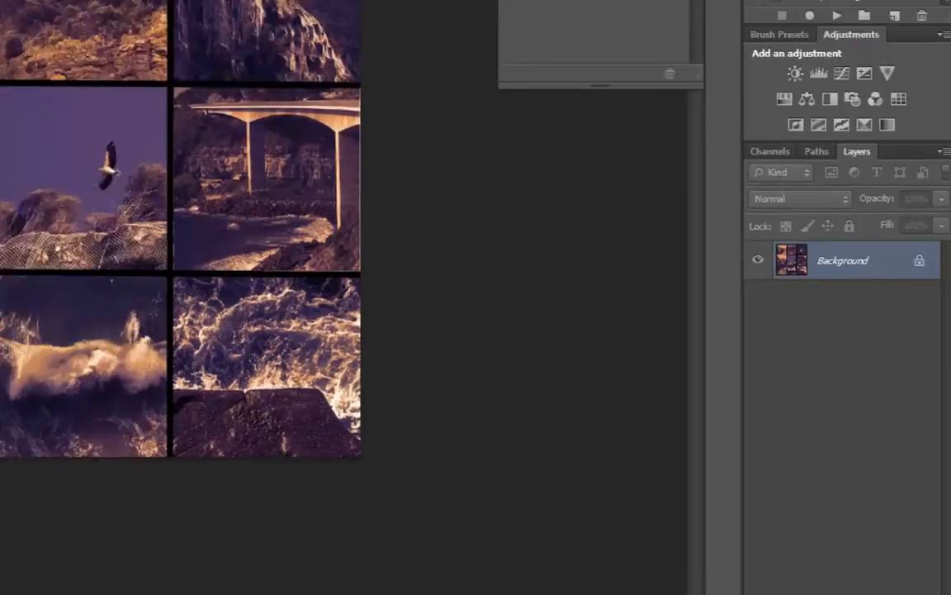
- Save the flattened grid as a baseline standard JPEG at quality 12 (Maximum), named with the person's first name followed by "final grid"
{"action": "left_click", "coordinate": [37, 7]}
{"action": "left_click", "coordinate": [67, 167]}
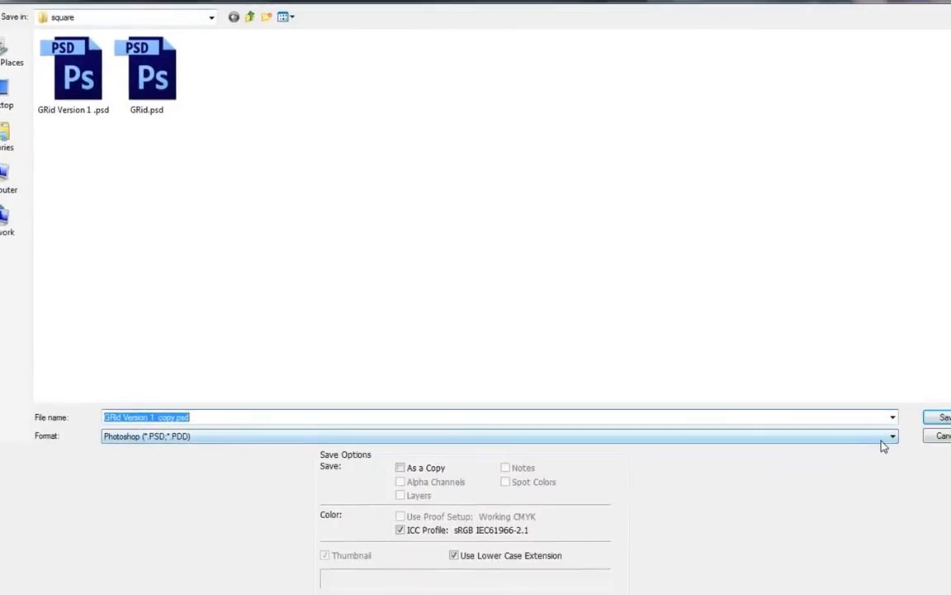
{"action": "left_click", "coordinate": [908, 518]}
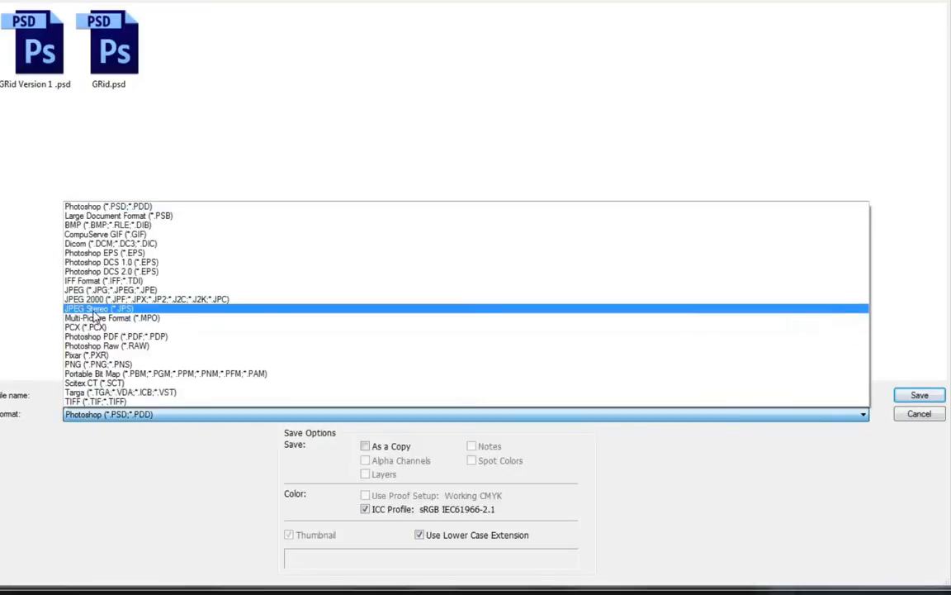
{"action": "left_click", "coordinate": [83, 290]}
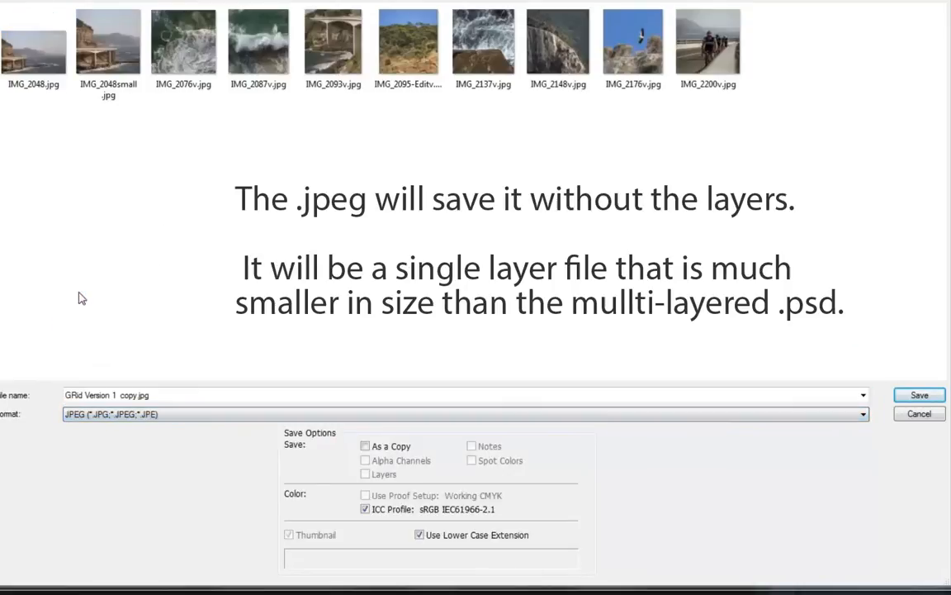
{"action": "triple_click", "coordinate": [153, 396]}
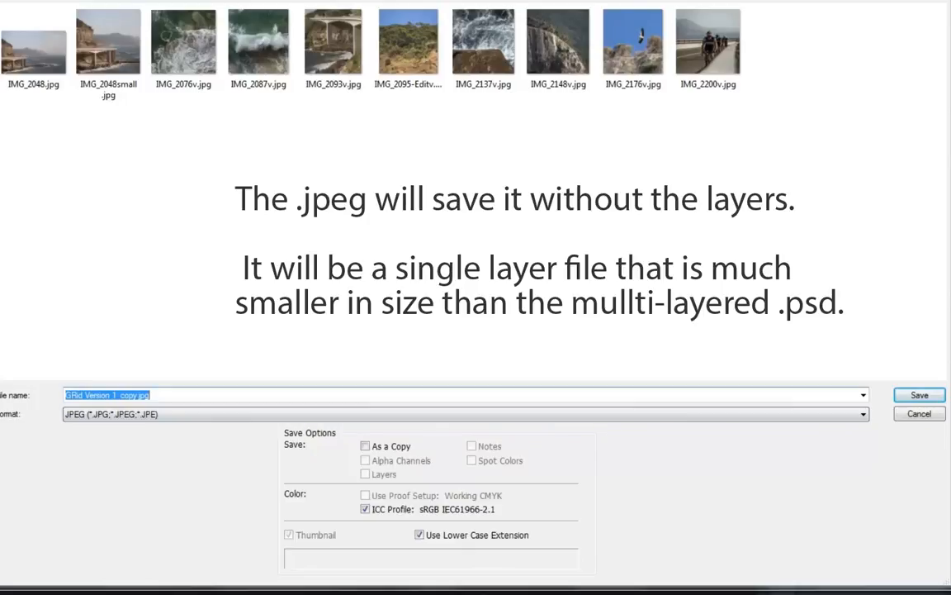
{"action": "type", "text": "Trudy final grid"}
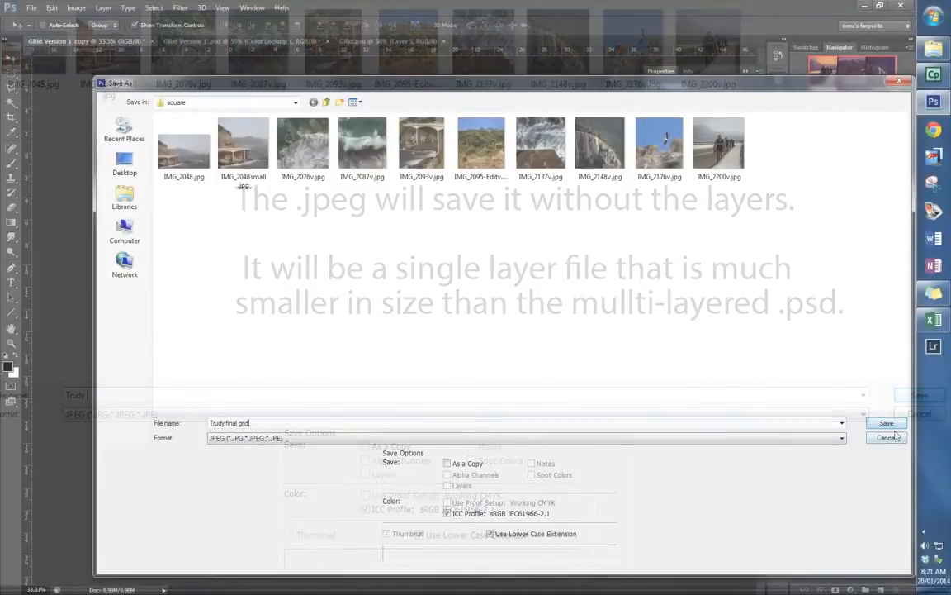
{"action": "left_click", "coordinate": [896, 426]}
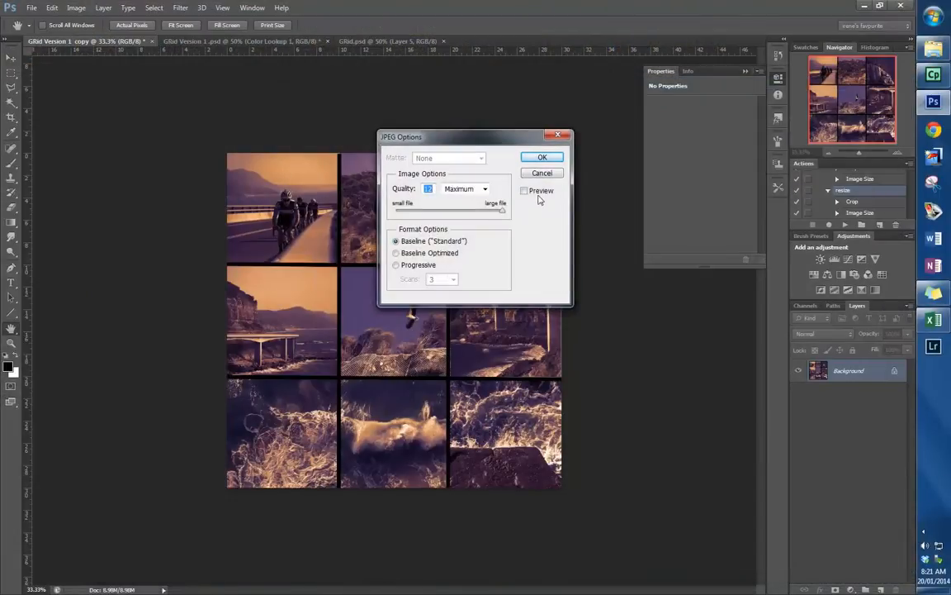
{"action": "left_click", "coordinate": [543, 157]}
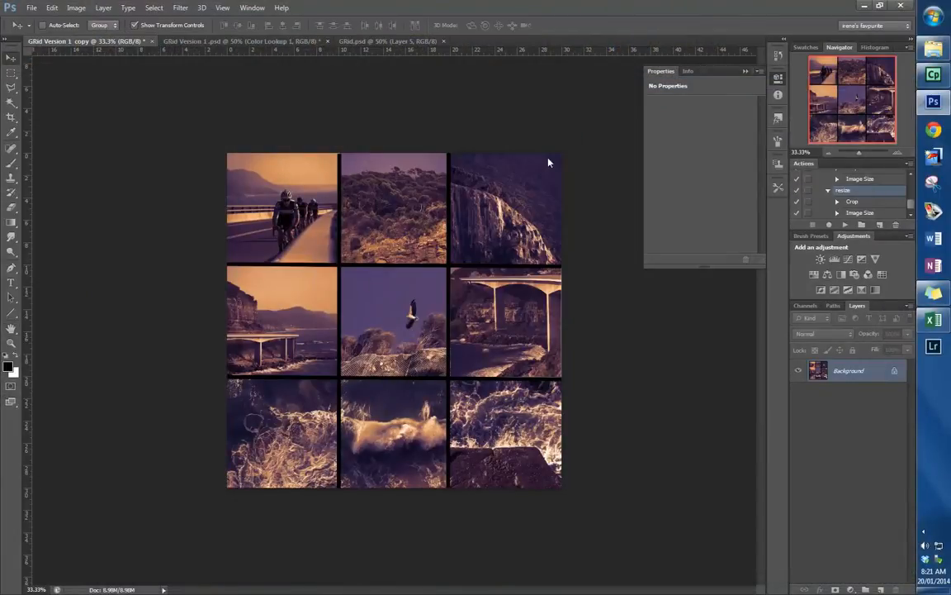